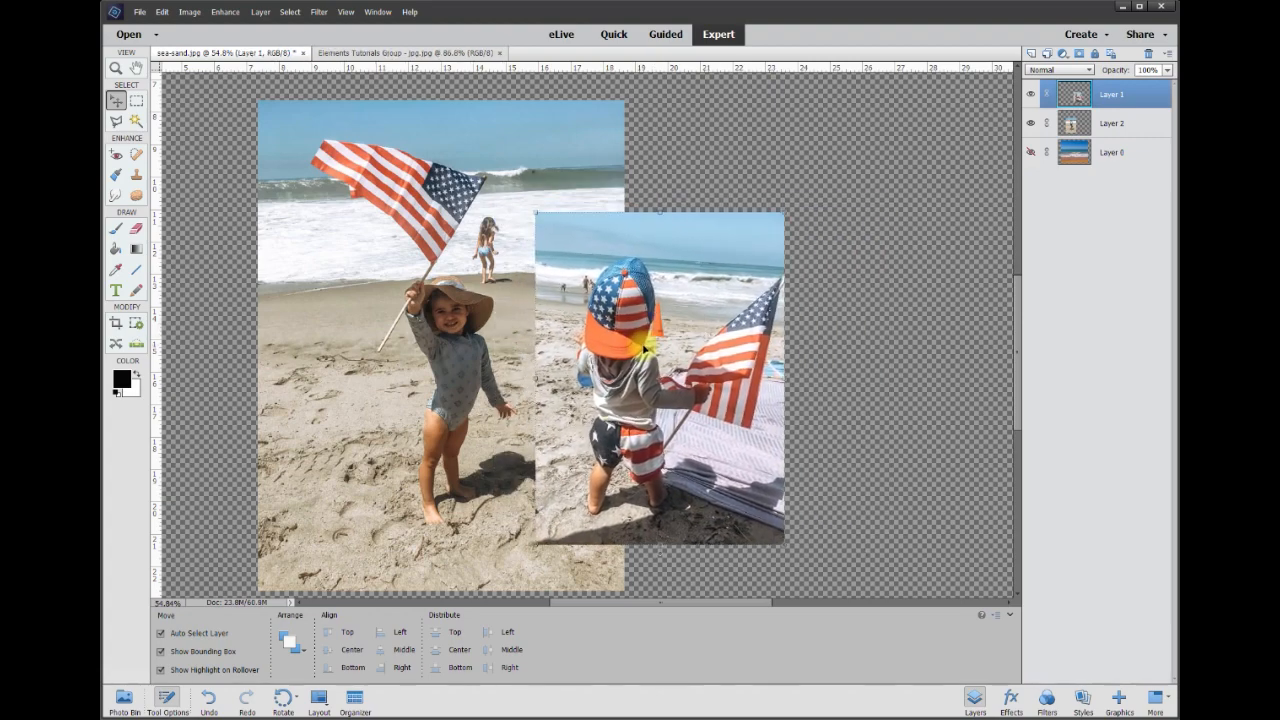
- Reposition the boy's beach photo on the canvas and leave only Layer 2, the girl's photo, visible
{"action": "left_click_drag", "start_coordinate": [662, 364], "coordinate": [718, 262]}
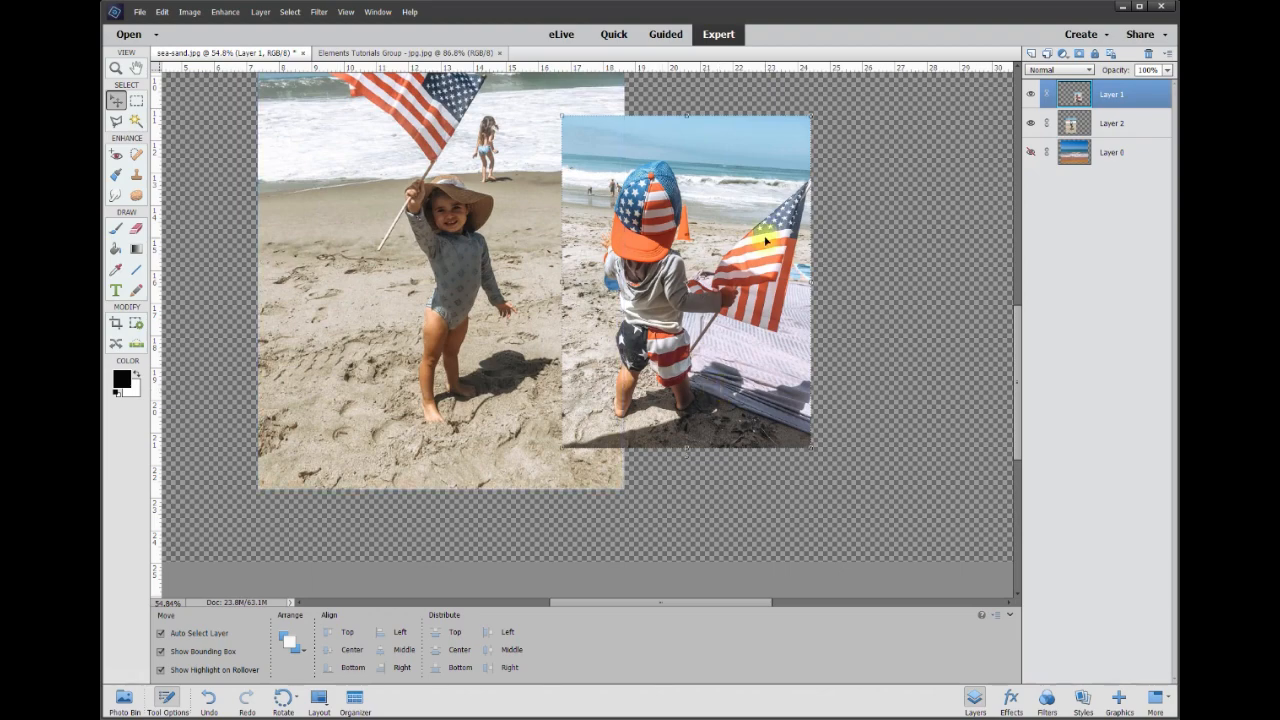
{"action": "left_click", "coordinate": [1031, 152]}
{"action": "left_click", "coordinate": [1031, 123]}
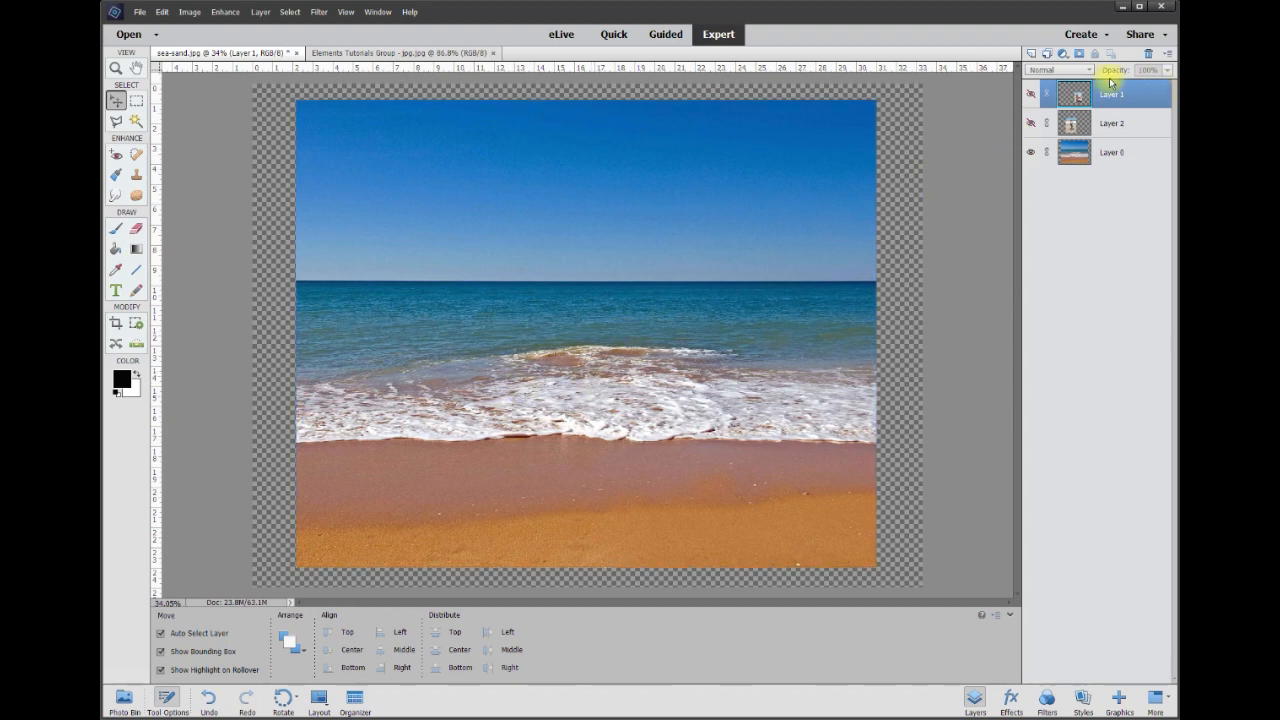
{"action": "left_click", "coordinate": [1030, 123]}
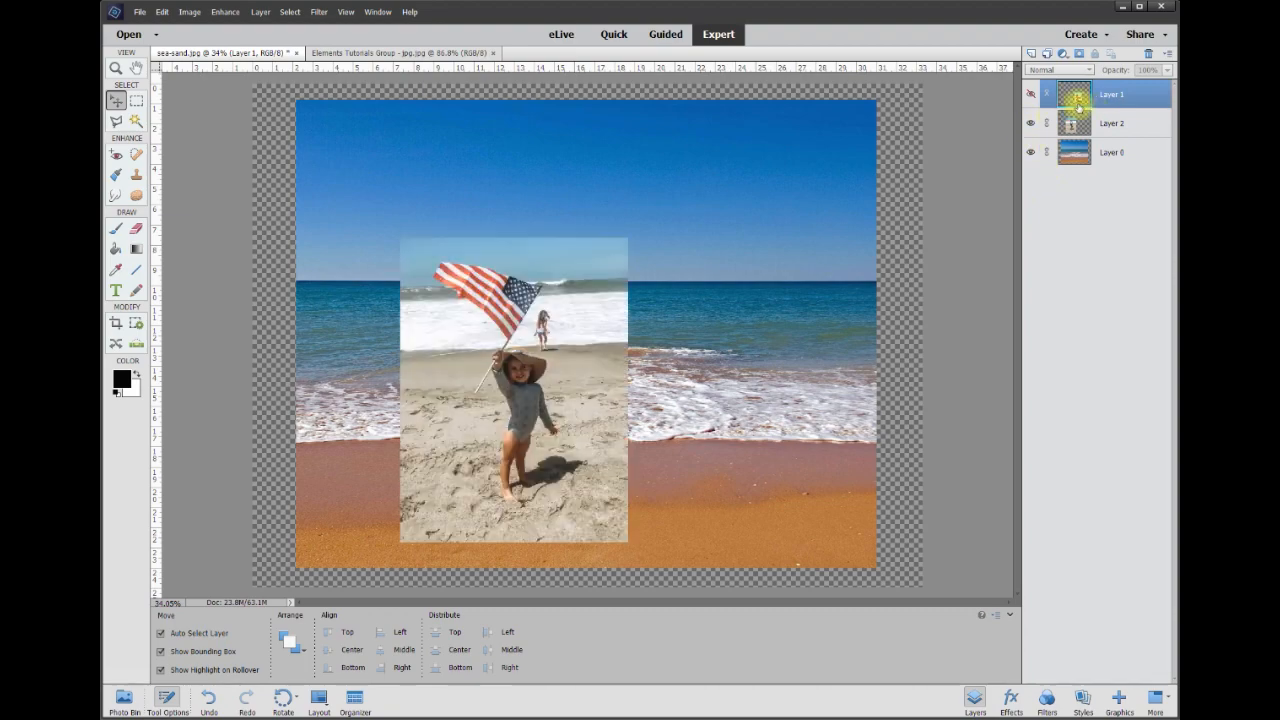
{"action": "left_click", "coordinate": [1031, 153]}
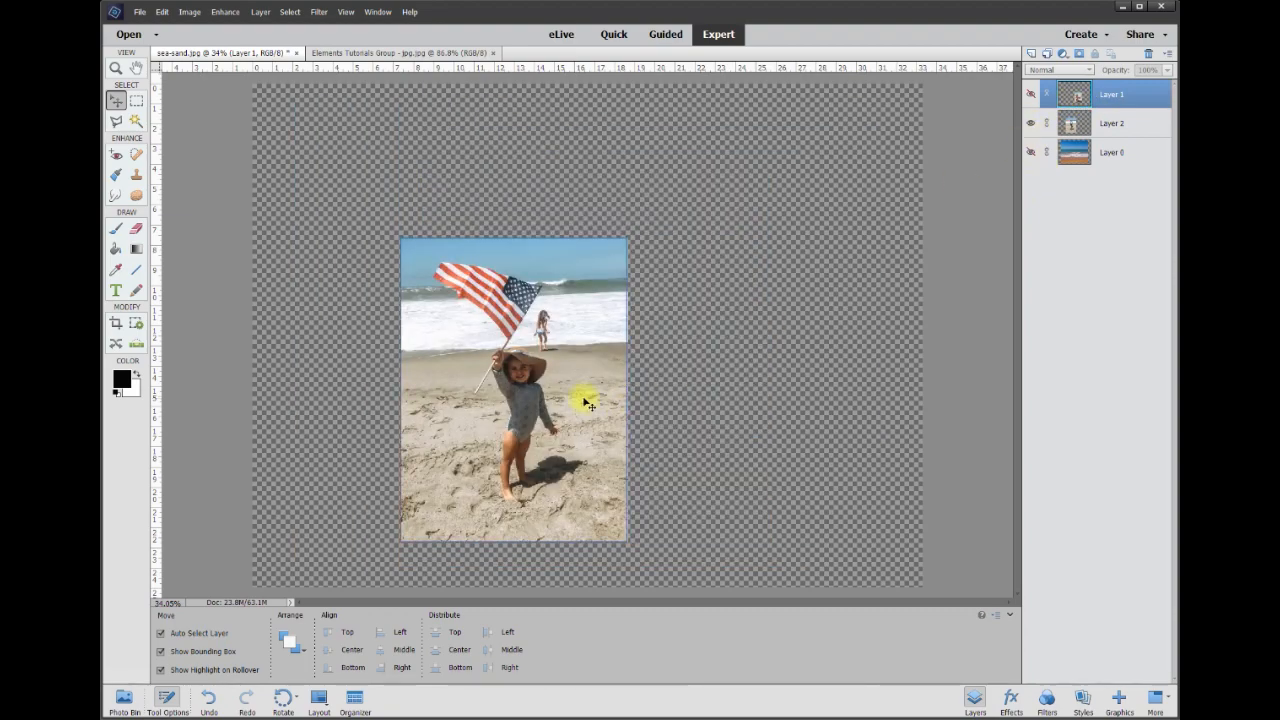
- On Layer 2, erase a 5 px outline around the flag pole and the girl's raised hand with the Eraser
{"action": "scroll", "coordinate": [503, 390], "scroll_direction": "up", "scroll_amount": 4}
{"action": "scroll", "coordinate": [508, 398], "scroll_direction": "up", "scroll_amount": 2}
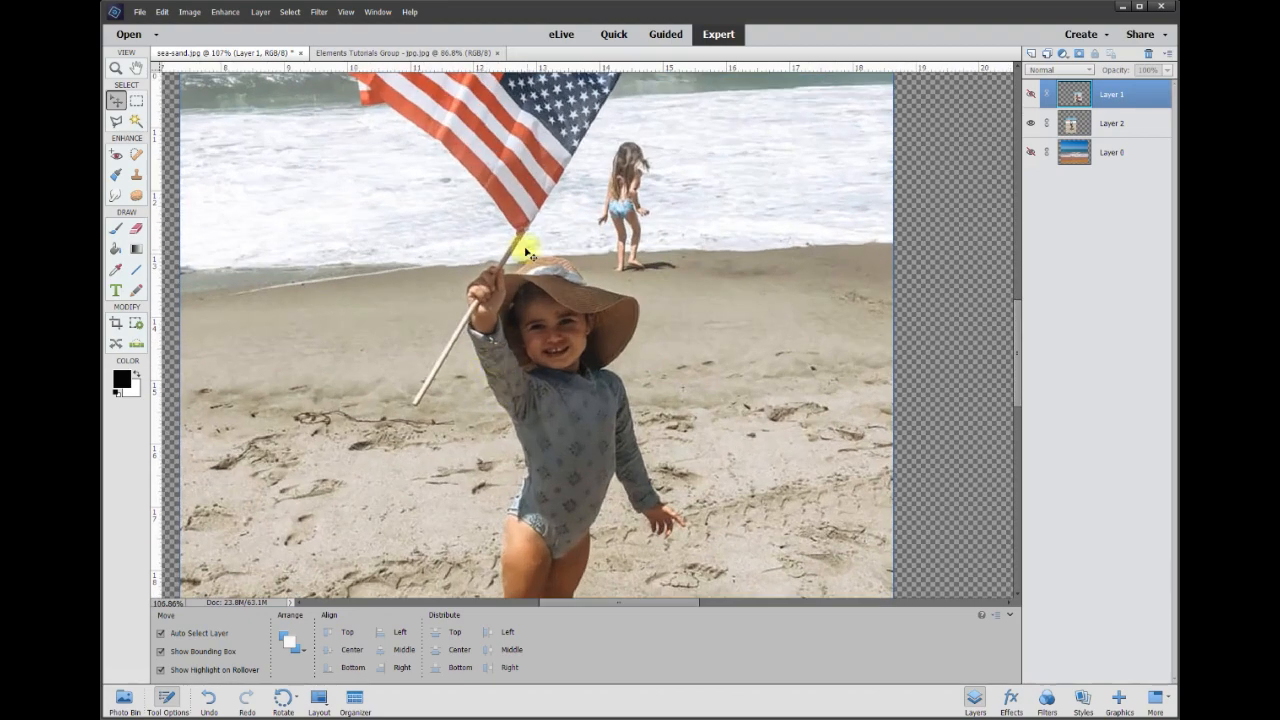
{"action": "left_click", "coordinate": [136, 230]}
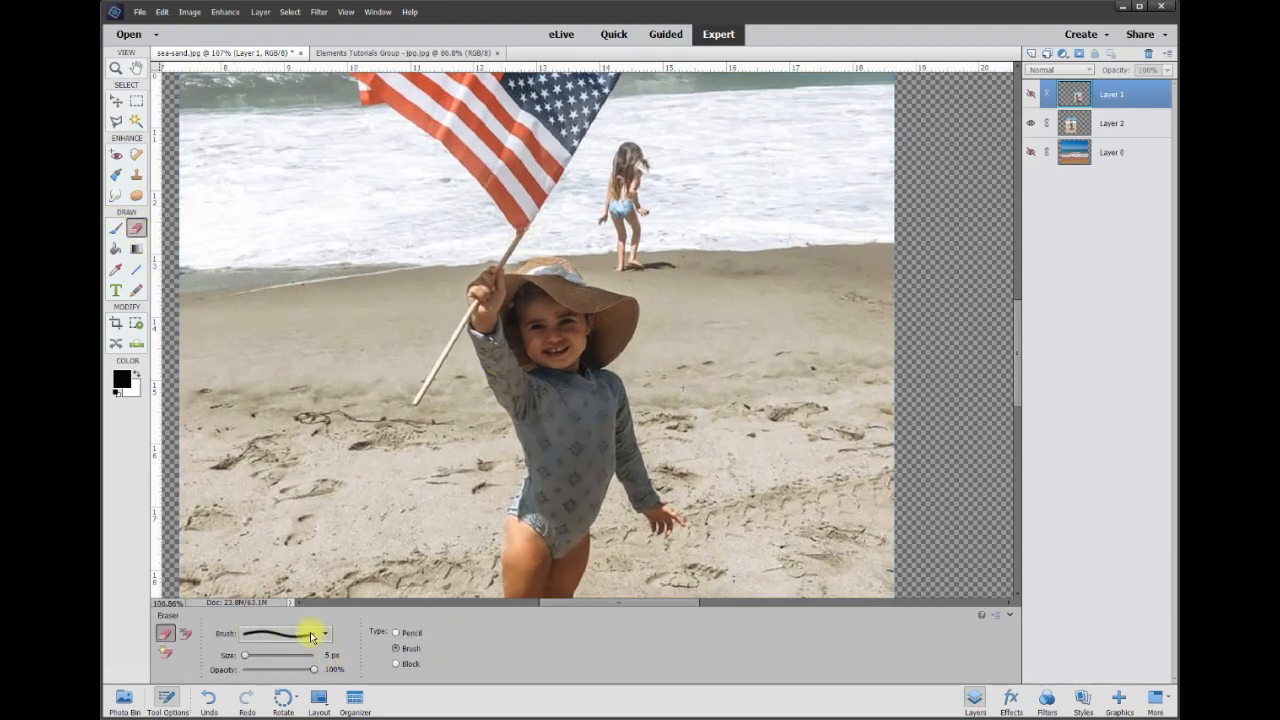
{"action": "scroll", "coordinate": [490, 464], "scroll_direction": "up", "scroll_amount": 8}
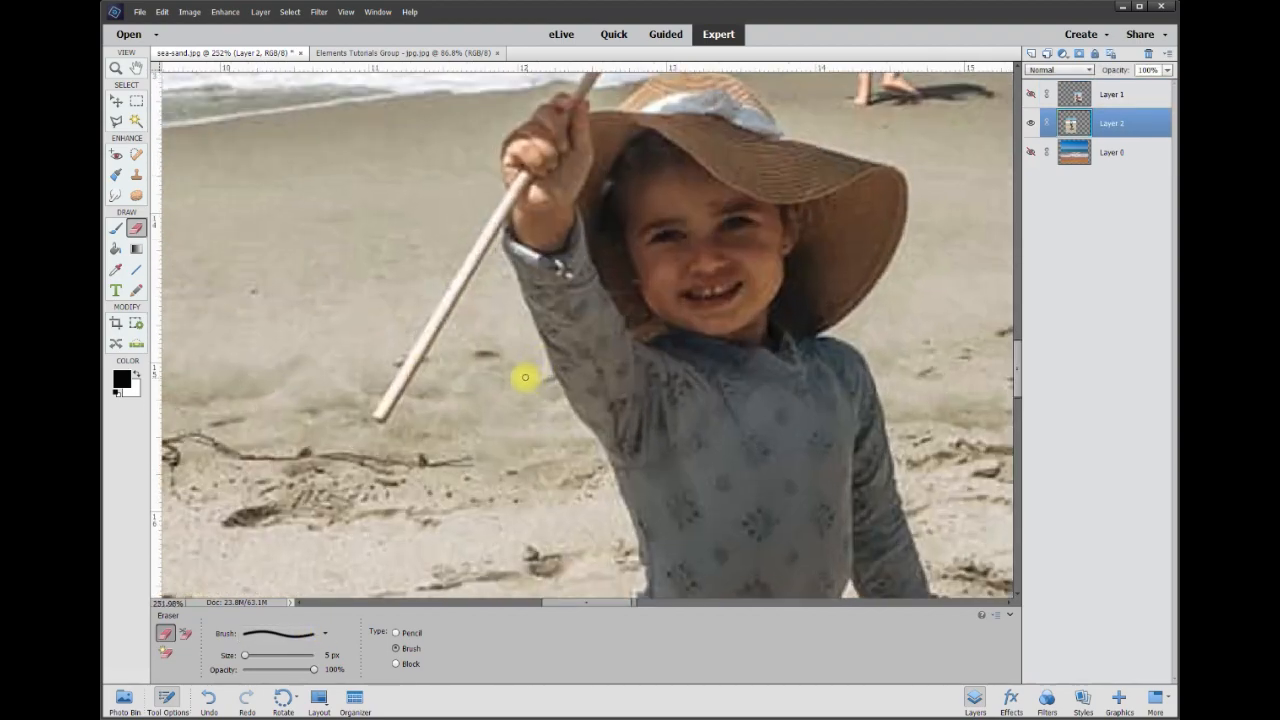
{"action": "scroll", "coordinate": [525, 377], "scroll_direction": "up", "scroll_amount": 3}
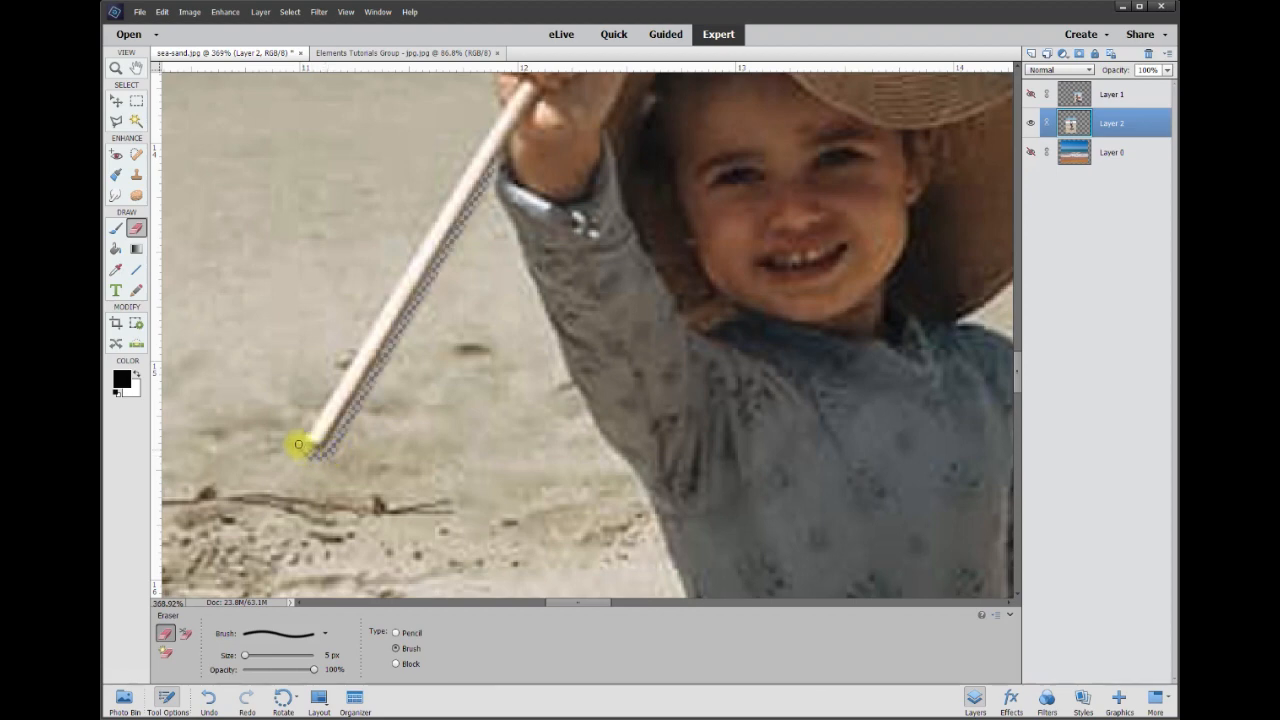
{"action": "left_click", "coordinate": [498, 107], "text": "shift"}
{"action": "left_click_drag", "start_coordinate": [1018, 388], "coordinate": [1014, 349]}
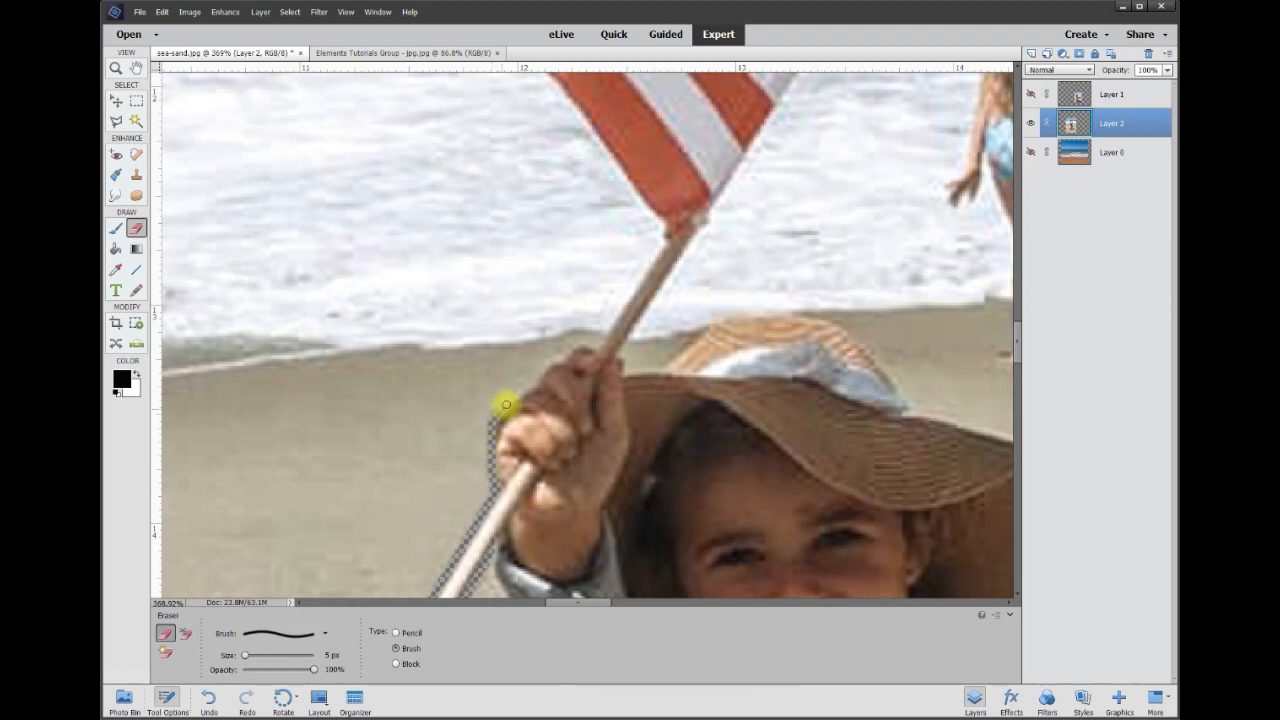
{"action": "mouse_move", "coordinate": [530, 386]}
{"action": "left_mouse_down"}
{"action": "mouse_move", "coordinate": [595, 347]}
{"action": "mouse_move", "coordinate": [648, 211]}
{"action": "mouse_move", "coordinate": [577, 110]}
{"action": "mouse_move", "coordinate": [799, 79]}
{"action": "mouse_move", "coordinate": [630, 355]}
{"action": "mouse_move", "coordinate": [790, 314]}
{"action": "mouse_move", "coordinate": [897, 377]}
{"action": "left_mouse_up"}
- Erase a thin outline around the flag's lower and upper edges up to the tip of the pole
{"action": "scroll", "coordinate": [800, 451], "scroll_direction": "up", "scroll_amount": 4}
{"action": "mouse_move", "coordinate": [560, 458]}
{"action": "left_mouse_down"}
{"action": "mouse_move", "coordinate": [417, 309]}
{"action": "mouse_move", "coordinate": [213, 166]}
{"action": "left_mouse_up"}
{"action": "left_click_drag", "start_coordinate": [578, 602], "coordinate": [546, 602]}
{"action": "left_click_drag", "start_coordinate": [1018, 310], "coordinate": [1018, 289]}
{"action": "mouse_move", "coordinate": [606, 415]}
{"action": "left_mouse_down"}
{"action": "mouse_move", "coordinate": [511, 374]}
{"action": "mouse_move", "coordinate": [243, 190]}
{"action": "left_mouse_up"}
{"action": "left_click_drag", "start_coordinate": [1018, 289], "coordinate": [1018, 278]}
{"action": "mouse_move", "coordinate": [243, 311]}
{"action": "left_mouse_down"}
{"action": "mouse_move", "coordinate": [743, 194]}
{"action": "mouse_move", "coordinate": [994, 277]}
{"action": "mouse_move", "coordinate": [549, 297]}
{"action": "mouse_move", "coordinate": [914, 417]}
{"action": "mouse_move", "coordinate": [837, 549]}
{"action": "left_mouse_up"}
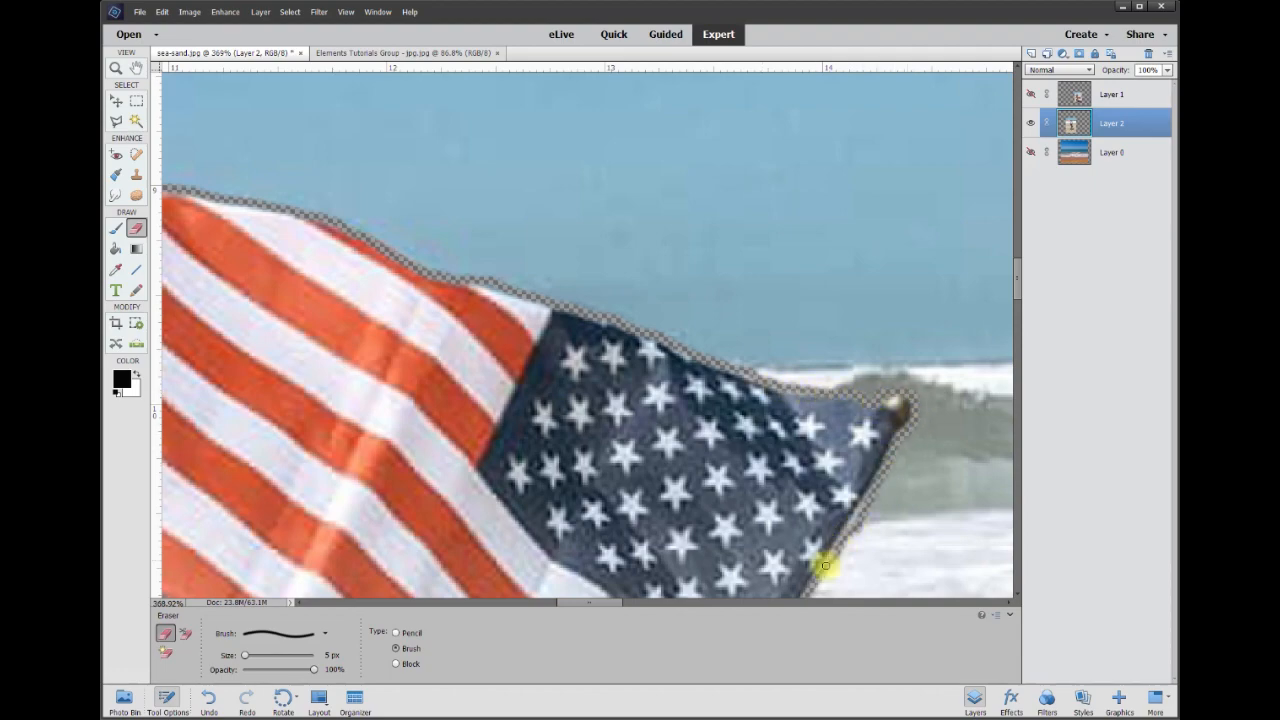
- Continue the thin erased outline around the girl's hat, torso, lowered arm and hand
{"action": "left_click_drag", "start_coordinate": [1018, 280], "coordinate": [1020, 360]}
{"action": "mouse_move", "coordinate": [927, 197]}
{"action": "left_mouse_down"}
{"action": "mouse_move", "coordinate": [964, 229]}
{"action": "mouse_move", "coordinate": [855, 432]}
{"action": "mouse_move", "coordinate": [929, 351]}
{"action": "mouse_move", "coordinate": [963, 253]}
{"action": "mouse_move", "coordinate": [892, 472]}
{"action": "mouse_move", "coordinate": [929, 591]}
{"action": "left_mouse_up"}
{"action": "mouse_move", "coordinate": [362, 296]}
{"action": "left_mouse_down"}
{"action": "mouse_move", "coordinate": [398, 408]}
{"action": "mouse_move", "coordinate": [497, 589]}
{"action": "mouse_move", "coordinate": [506, 94]}
{"action": "mouse_move", "coordinate": [546, 346]}
{"action": "mouse_move", "coordinate": [487, 595]}
{"action": "left_mouse_up"}
{"action": "mouse_move", "coordinate": [875, 305]}
{"action": "left_mouse_down"}
{"action": "mouse_move", "coordinate": [991, 463]}
{"action": "mouse_move", "coordinate": [1005, 520]}
{"action": "left_mouse_up"}
{"action": "left_click_drag", "start_coordinate": [873, 300], "coordinate": [789, 593]}
{"action": "left_click_drag", "start_coordinate": [1017, 407], "coordinate": [1017, 394]}
{"action": "left_click_drag", "start_coordinate": [606, 604], "coordinate": [630, 604]}
{"action": "left_click_drag", "start_coordinate": [755, 573], "coordinate": [646, 254]}
{"action": "left_click_drag", "start_coordinate": [1017, 392], "coordinate": [1017, 420]}
{"action": "left_click_drag", "start_coordinate": [718, 330], "coordinate": [737, 332]}
{"action": "mouse_move", "coordinate": [795, 301]}
{"action": "left_mouse_down"}
{"action": "mouse_move", "coordinate": [825, 271]}
{"action": "mouse_move", "coordinate": [760, 215]}
{"action": "left_mouse_up"}
- Erase a thin outline around the girl's legs, the sides of the front foot and the shadow's lower edge
{"action": "left_click_drag", "start_coordinate": [1017, 443], "coordinate": [1017, 460]}
{"action": "mouse_move", "coordinate": [440, 478]}
{"action": "left_mouse_down"}
{"action": "mouse_move", "coordinate": [436, 343]}
{"action": "mouse_move", "coordinate": [502, 148]}
{"action": "left_mouse_up"}
{"action": "left_click_drag", "start_coordinate": [604, 603], "coordinate": [587, 603]}
{"action": "left_click_drag", "start_coordinate": [431, 163], "coordinate": [424, 187]}
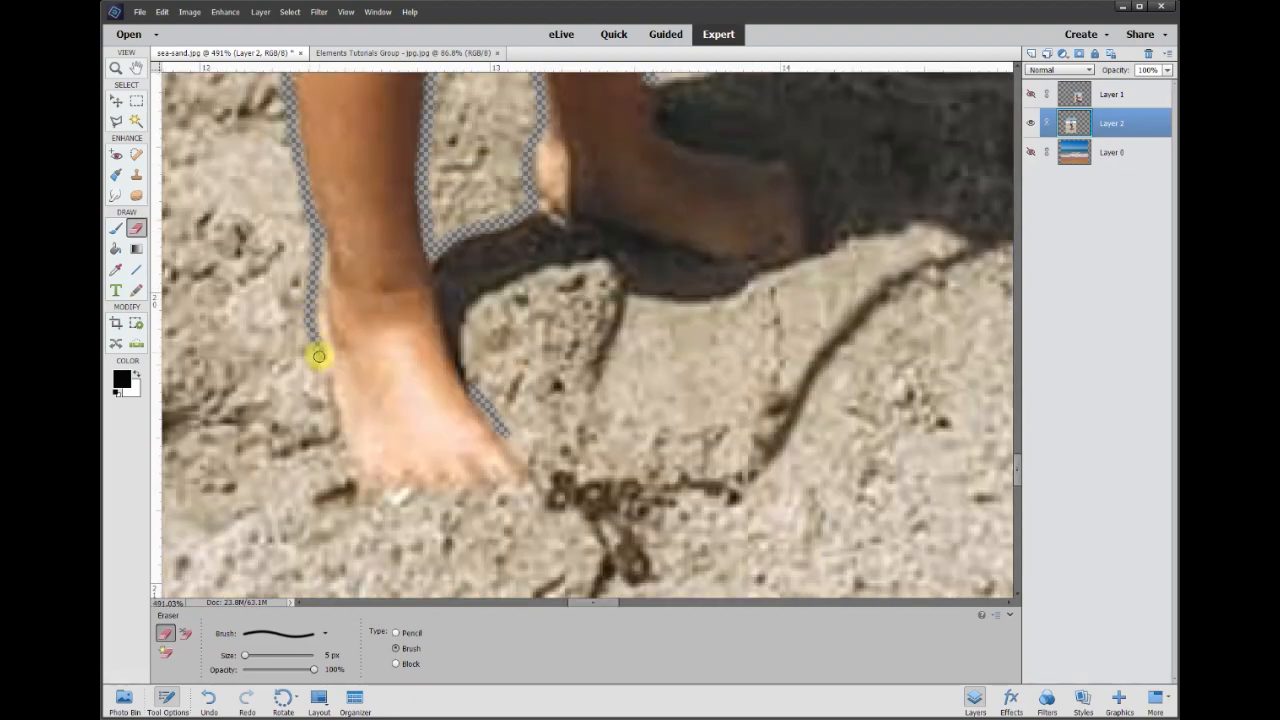
{"action": "left_click_drag", "start_coordinate": [317, 354], "coordinate": [352, 476]}
{"action": "scroll", "coordinate": [385, 534], "scroll_direction": "down", "scroll_amount": 2}
{"action": "scroll", "coordinate": [385, 534], "scroll_direction": "up", "scroll_amount": 2}
{"action": "mouse_move", "coordinate": [575, 485]}
{"action": "left_mouse_down"}
{"action": "mouse_move", "coordinate": [531, 314]}
{"action": "mouse_move", "coordinate": [737, 320]}
{"action": "mouse_move", "coordinate": [951, 268]}
{"action": "left_mouse_up"}
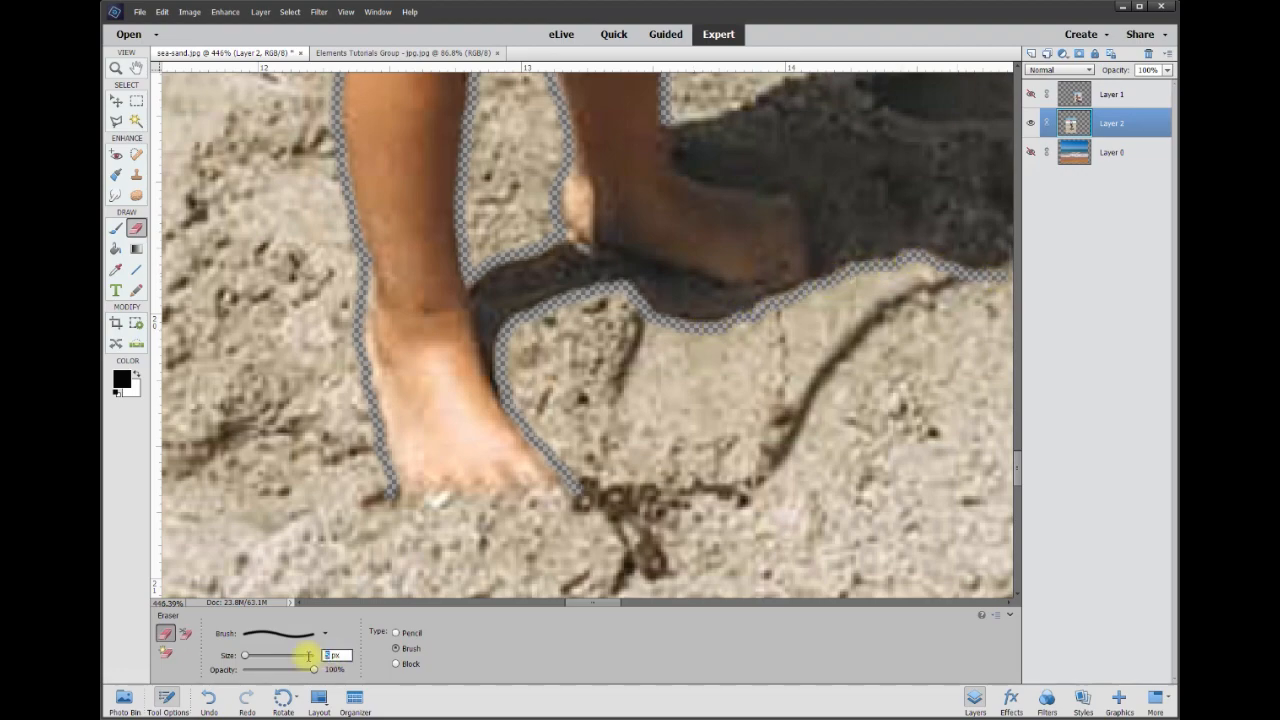
- Set the eraser size to 30 px and erase the sand just below the toes of the front foot
{"action": "type", "text": "30"}
{"action": "left_click_drag", "start_coordinate": [374, 508], "coordinate": [397, 512]}
{"action": "left_click_drag", "start_coordinate": [1017, 468], "coordinate": [1017, 480]}
{"action": "left_click_drag", "start_coordinate": [410, 358], "coordinate": [608, 308]}
- Set the eraser size to 10 px and erase the outline around the rest of the girl's shadow
{"action": "left_click_drag", "start_coordinate": [603, 603], "coordinate": [642, 603]}
{"action": "left_click_drag", "start_coordinate": [1017, 479], "coordinate": [1017, 465]}
{"action": "left_click_drag", "start_coordinate": [334, 655], "coordinate": [304, 653]}
{"action": "type", "text": "10"}
{"action": "left_click_drag", "start_coordinate": [421, 315], "coordinate": [785, 88]}
{"action": "left_click_drag", "start_coordinate": [1017, 477], "coordinate": [1017, 465]}
{"action": "mouse_move", "coordinate": [175, 395]}
{"action": "left_mouse_down"}
{"action": "mouse_move", "coordinate": [260, 297]}
{"action": "mouse_move", "coordinate": [528, 210]}
{"action": "mouse_move", "coordinate": [766, 271]}
{"action": "mouse_move", "coordinate": [903, 340]}
{"action": "mouse_move", "coordinate": [800, 372]}
{"action": "left_mouse_up"}
{"action": "left_click_drag", "start_coordinate": [609, 603], "coordinate": [578, 603]}
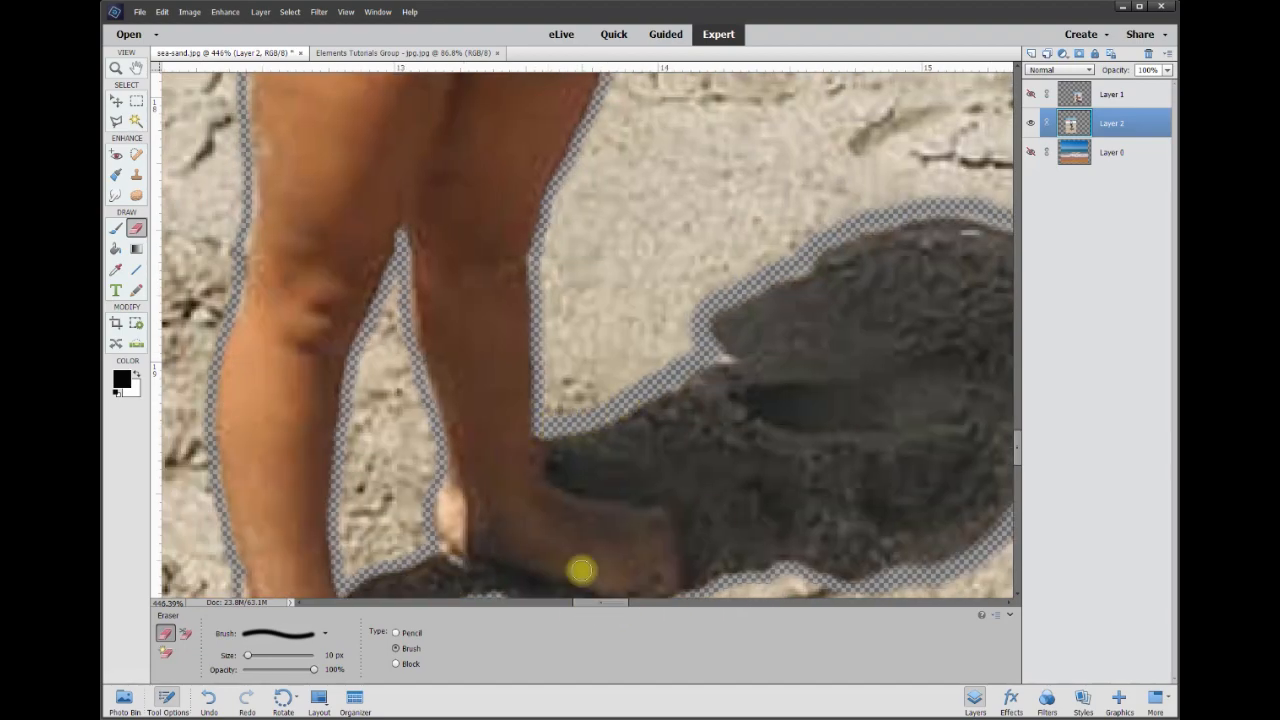
- Start a Polygonal Lasso selection in the erased outline, running down the girl's body and leg and along the shadow's upper edge
{"action": "key", "text": "ctrl+0"}
{"action": "scroll", "coordinate": [508, 345], "scroll_direction": "up", "scroll_amount": 5}
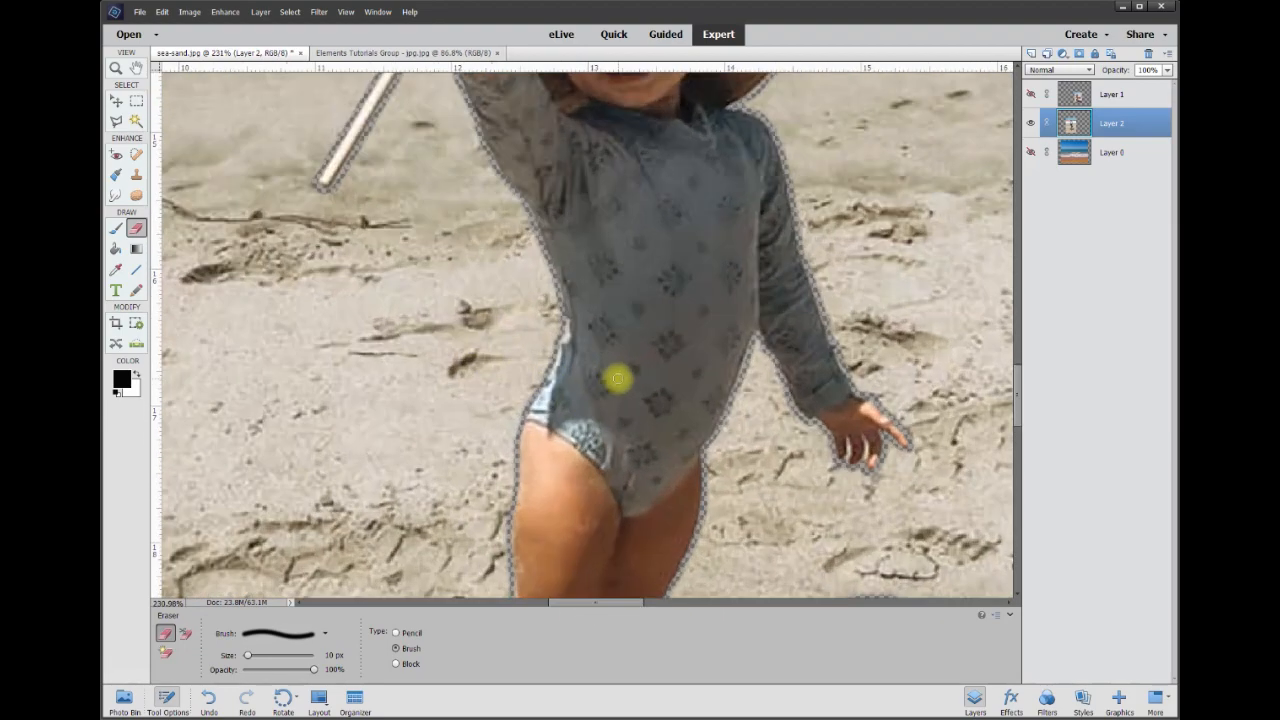
{"action": "left_click", "coordinate": [114, 121]}
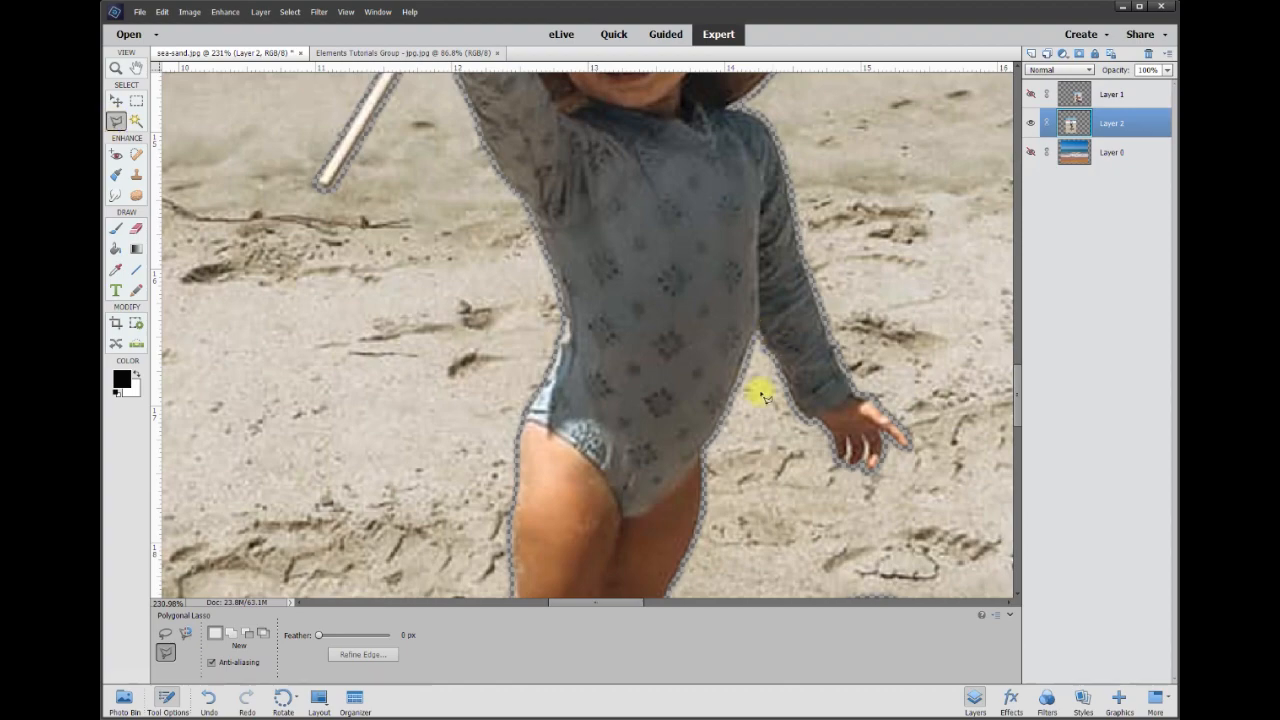
{"action": "scroll", "coordinate": [760, 395], "scroll_direction": "up", "scroll_amount": 5}
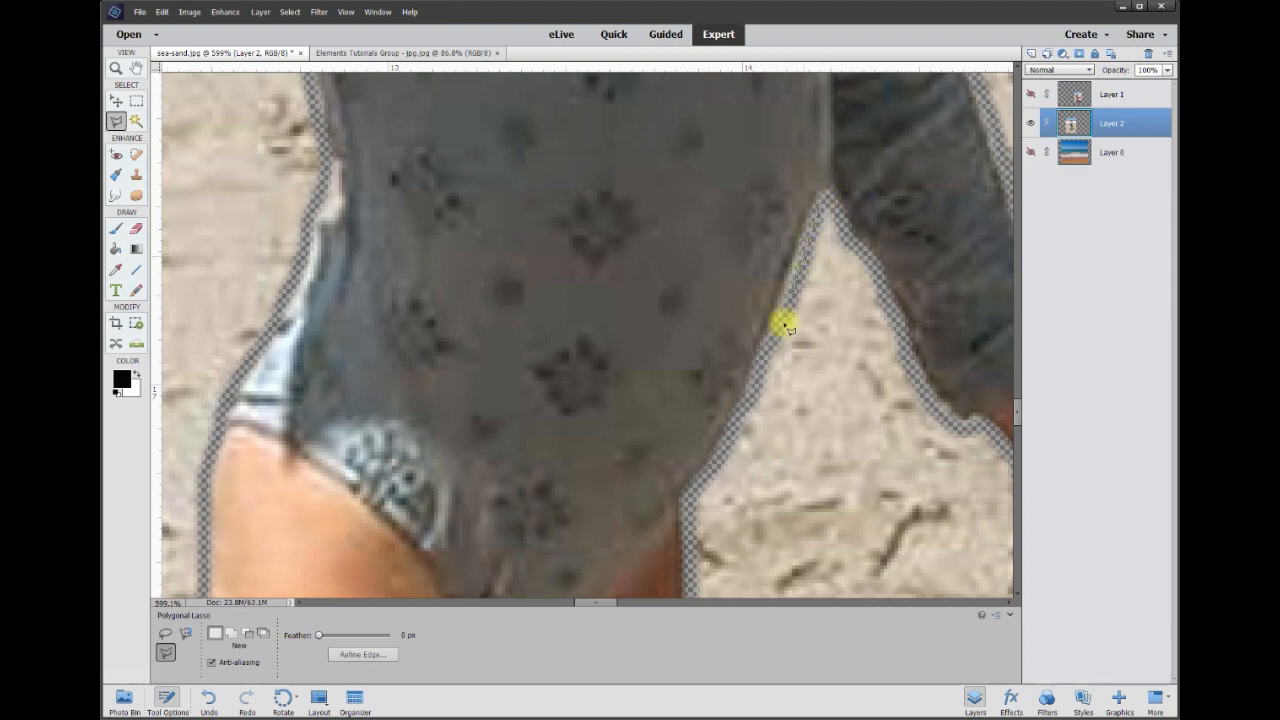
{"action": "left_click", "coordinate": [557, 517]}
{"action": "left_click", "coordinate": [797, 263]}
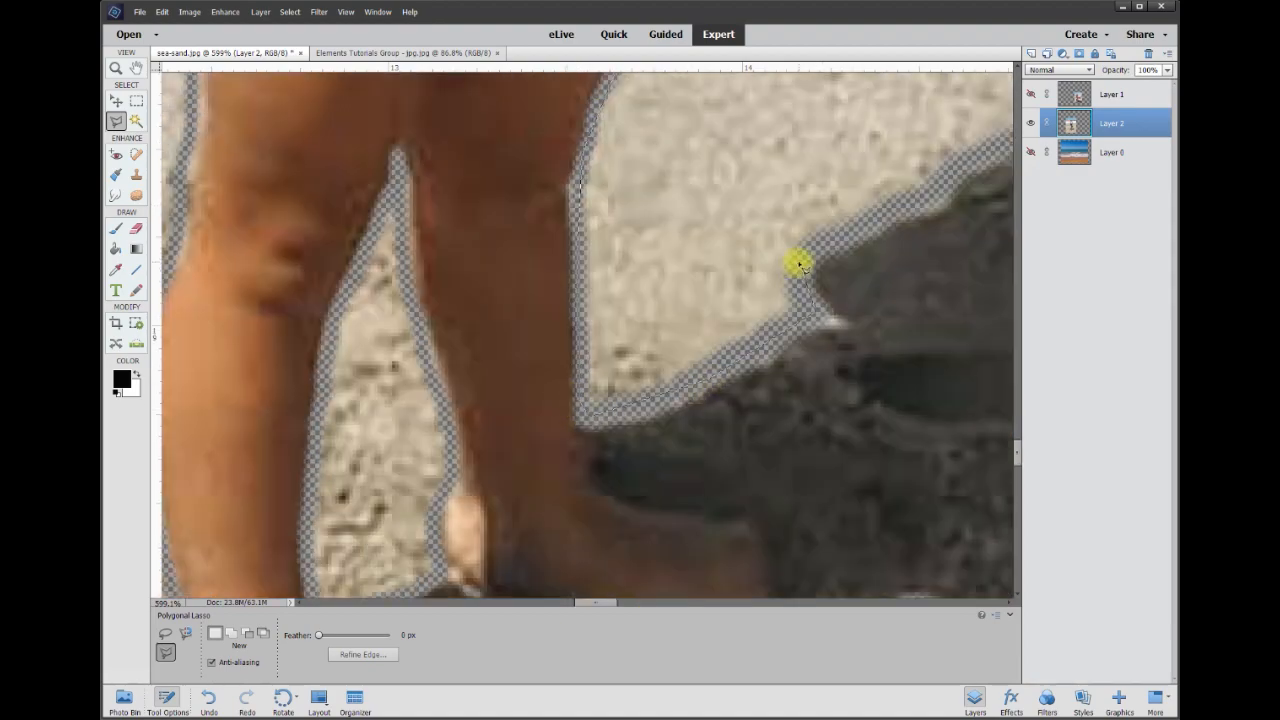
{"action": "left_click", "coordinate": [834, 154]}
{"action": "left_click", "coordinate": [811, 210]}
{"action": "left_click", "coordinate": [657, 350]}
{"action": "left_click", "coordinate": [468, 426]}
- Continue the lasso outline along the shadow's lower edge and around the girl's front foot
{"action": "left_click", "coordinate": [771, 218]}
{"action": "left_click", "coordinate": [582, 223]}
{"action": "left_click", "coordinate": [445, 267]}
{"action": "left_click", "coordinate": [263, 256]}
{"action": "left_click", "coordinate": [554, 269]}
{"action": "left_click", "coordinate": [567, 594]}
{"action": "left_click", "coordinate": [335, 435]}
{"action": "left_click", "coordinate": [306, 308]}
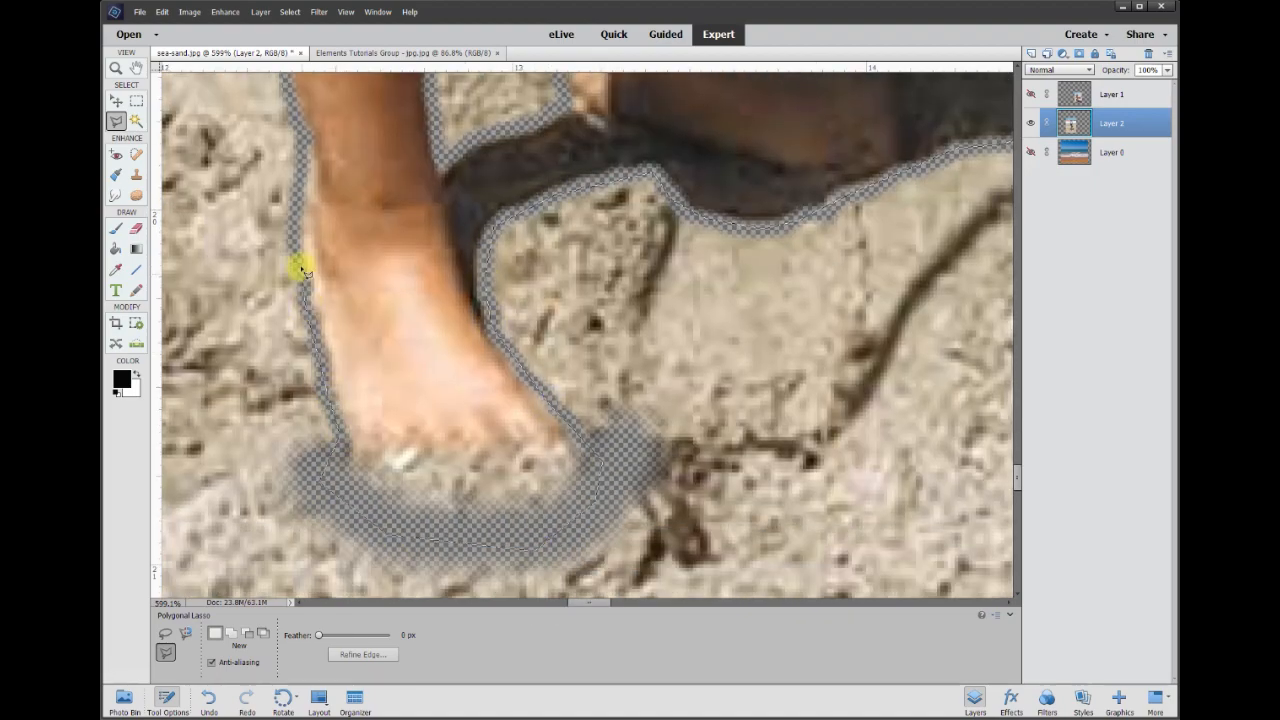
- Extend the lasso outline from the front foot up along the leg and the outer side of the body
{"action": "left_click", "coordinate": [263, 417]}
{"action": "left_click", "coordinate": [303, 315]}
{"action": "left_click", "coordinate": [320, 111]}
{"action": "left_click", "coordinate": [342, 385]}
{"action": "left_click", "coordinate": [427, 334]}
{"action": "left_click", "coordinate": [359, 166]}
{"action": "left_click", "coordinate": [838, 265]}
{"action": "left_click", "coordinate": [748, 98]}
- Extend the lasso outline around the lower flag pole and the raised hand to the base of the flag
{"action": "left_click", "coordinate": [740, 265]}
{"action": "left_click", "coordinate": [573, 301]}
{"action": "left_click", "coordinate": [436, 558]}
{"action": "left_click", "coordinate": [382, 562]}
{"action": "left_click", "coordinate": [478, 391]}
{"action": "left_click", "coordinate": [606, 166]}
{"action": "left_click", "coordinate": [693, 294]}
{"action": "left_click", "coordinate": [691, 197]}
{"action": "left_click", "coordinate": [594, 452]}
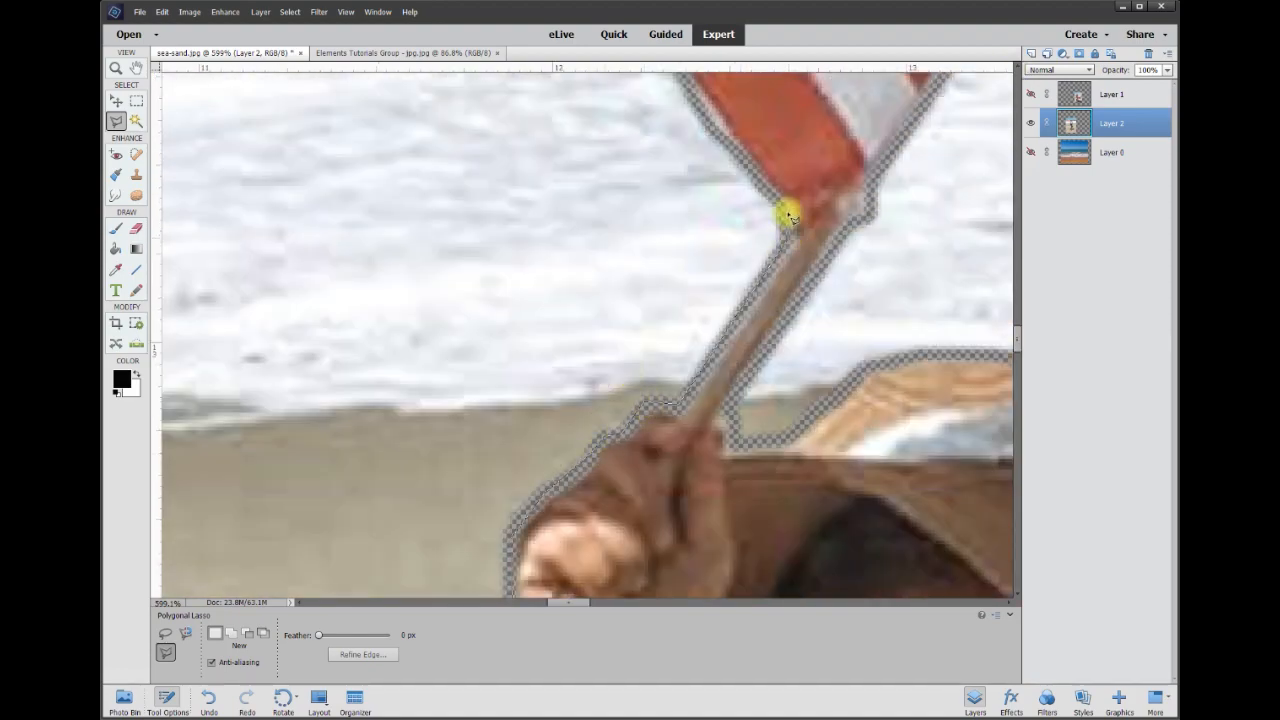
- Trace the flag's lower edge with the lasso outline toward its outer corner
{"action": "left_click", "coordinate": [668, 382]}
{"action": "left_click", "coordinate": [414, 120]}
{"action": "left_click", "coordinate": [757, 423]}
{"action": "left_click", "coordinate": [366, 244]}
{"action": "left_click", "coordinate": [343, 103]}
{"action": "left_click", "coordinate": [730, 345]}
{"action": "left_click", "coordinate": [617, 308]}
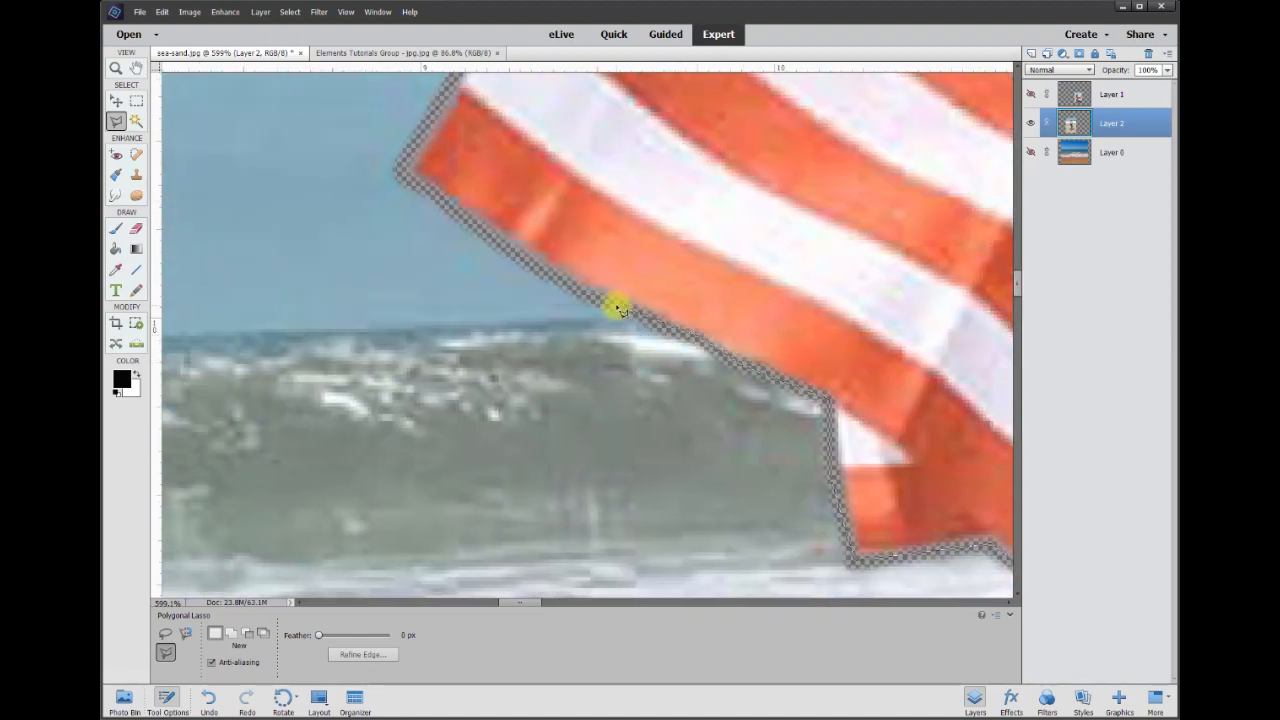
- Take the lasso outline around the flag's outer end and along its upper edge
{"action": "left_click", "coordinate": [407, 178]}
{"action": "left_click", "coordinate": [440, 486]}
{"action": "left_click", "coordinate": [540, 363]}
{"action": "left_click", "coordinate": [925, 366]}
{"action": "left_click", "coordinate": [503, 405]}
{"action": "left_click", "coordinate": [848, 534]}
{"action": "left_click", "coordinate": [798, 467]}
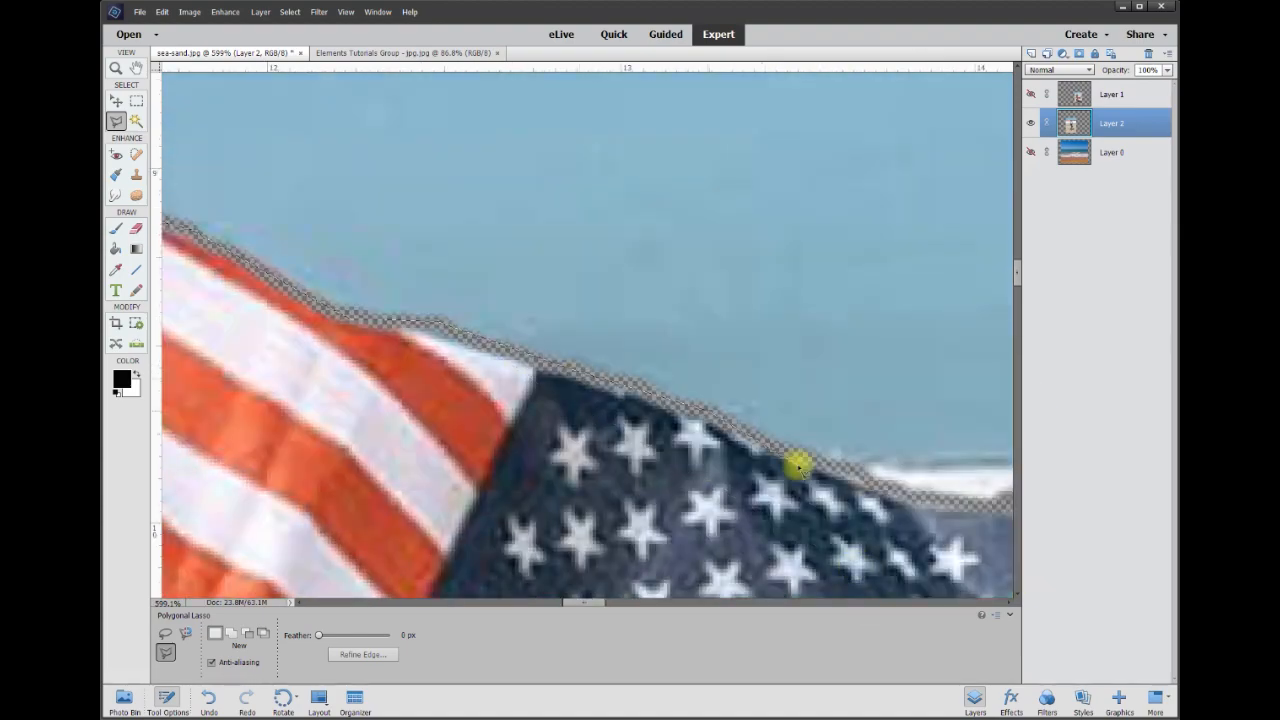
- Trace the lasso outline around the tip of the pole and down the flag's pole side to its base
{"action": "left_click", "coordinate": [517, 523]}
{"action": "left_click", "coordinate": [590, 552]}
{"action": "left_click", "coordinate": [508, 363]}
{"action": "left_click", "coordinate": [692, 210]}
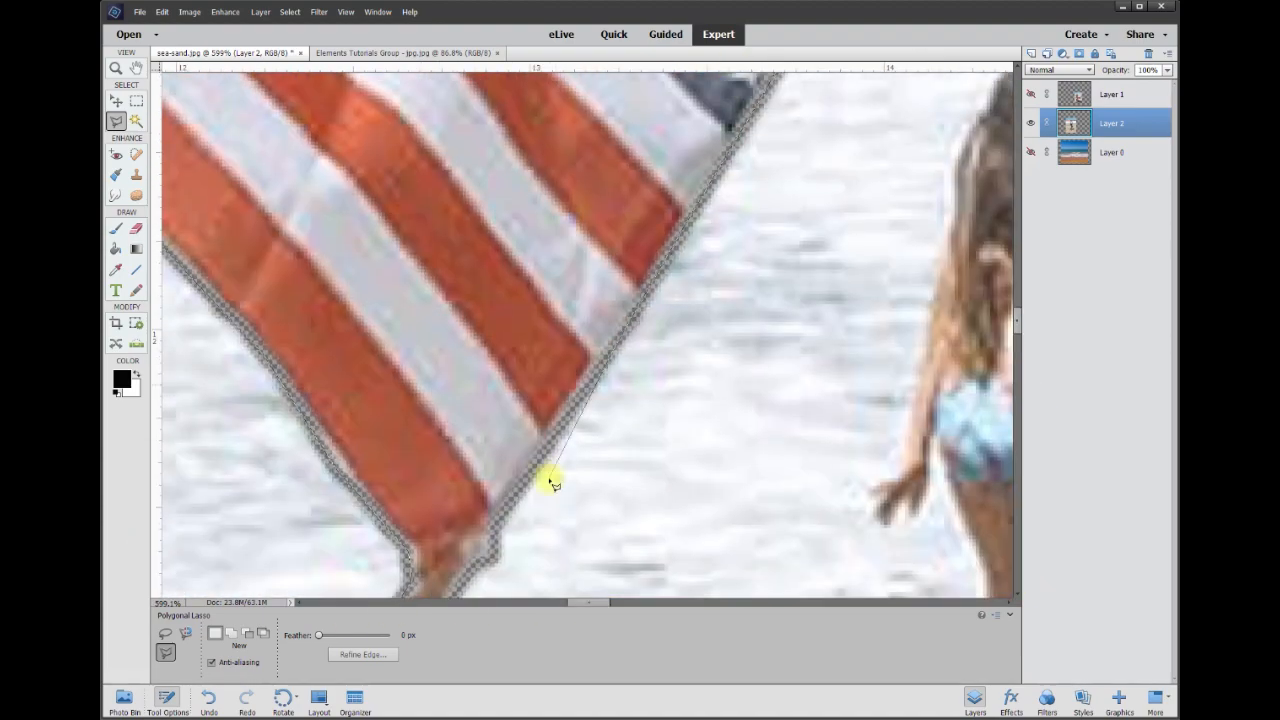
{"action": "left_click", "coordinate": [494, 530]}
- Continue the lasso outline along the upper flag pole and around the crown and brim of the hat
{"action": "left_click", "coordinate": [470, 294]}
{"action": "left_click", "coordinate": [351, 462]}
{"action": "left_click", "coordinate": [502, 421]}
{"action": "left_click", "coordinate": [736, 459]}
{"action": "left_click", "coordinate": [440, 336]}
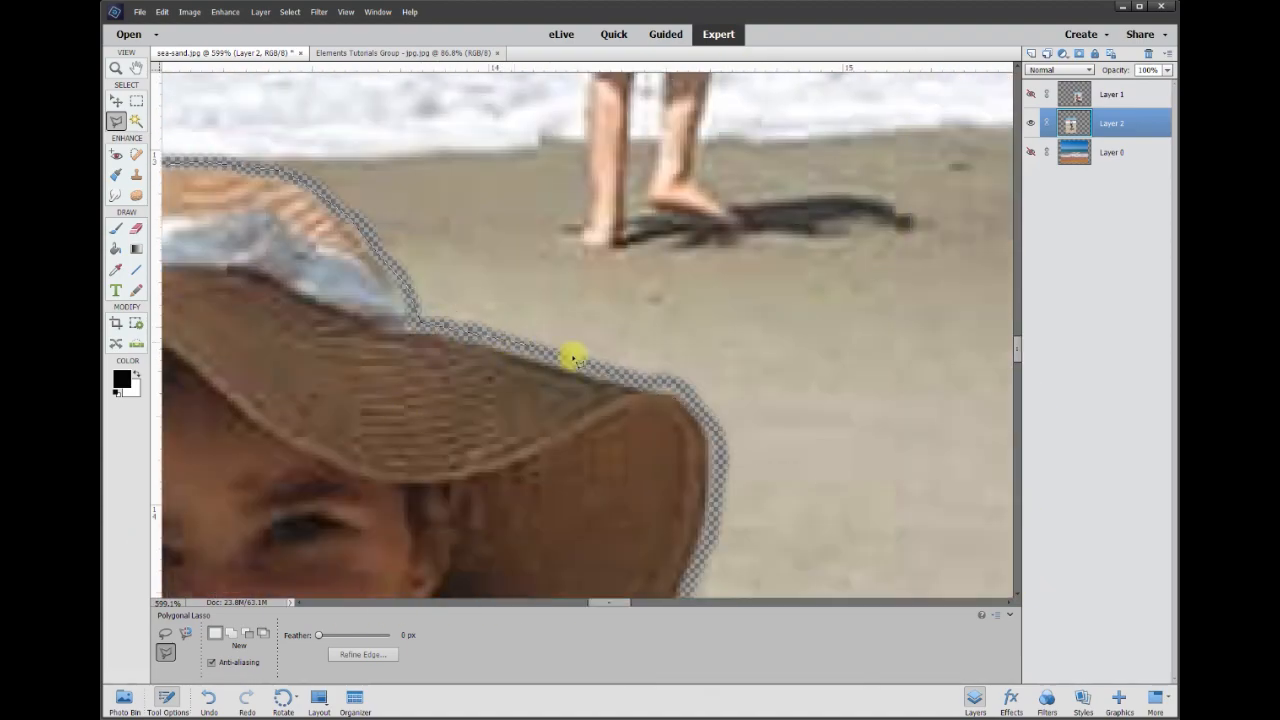
{"action": "left_click", "coordinate": [715, 427]}
- Extend the lasso outline from the hat brim down the outer side of the lowered arm to the wrist
{"action": "scroll", "coordinate": [715, 427], "scroll_direction": "down", "scroll_amount": 5}
{"action": "left_click", "coordinate": [705, 146]}
{"action": "left_click", "coordinate": [689, 205]}
{"action": "left_click", "coordinate": [600, 432]}
{"action": "scroll", "coordinate": [660, 540], "scroll_direction": "down", "scroll_amount": 5}
{"action": "left_click", "coordinate": [737, 554]}
{"action": "scroll", "coordinate": [737, 554], "scroll_direction": "down", "scroll_amount": 5}
{"action": "left_click", "coordinate": [814, 426]}
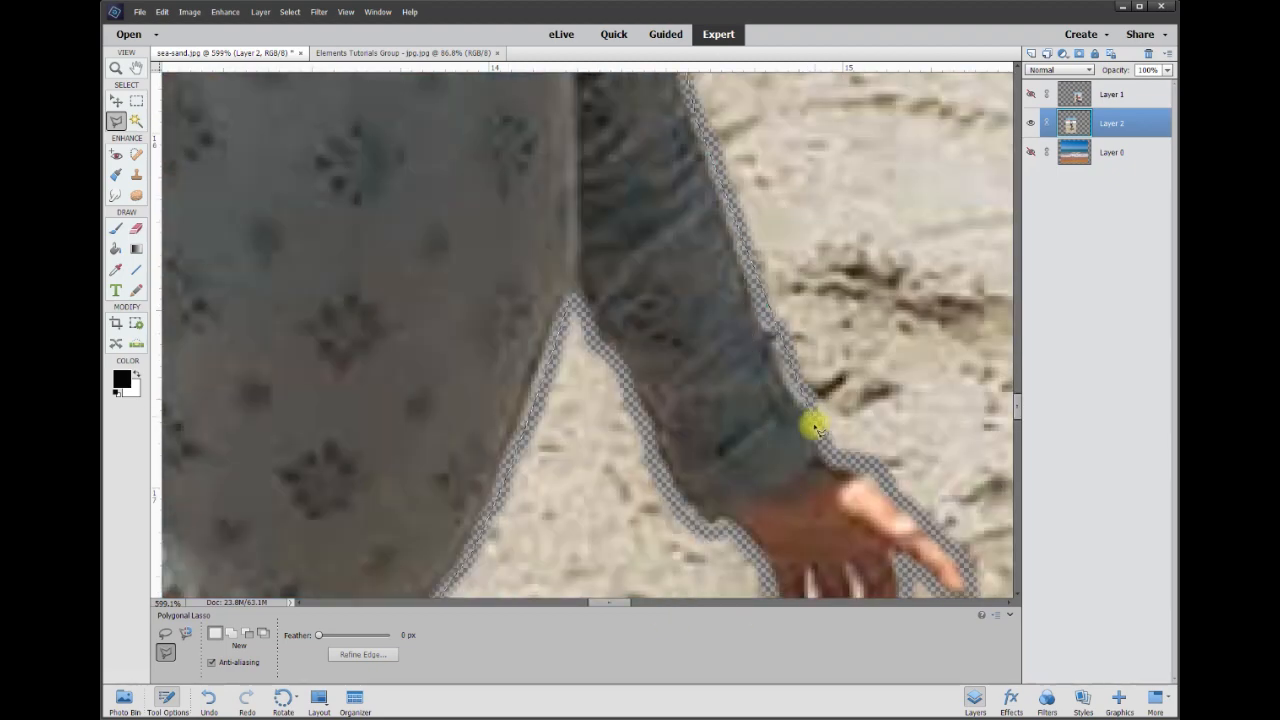
- Trace the lasso outline around the lowered hand and inner arm, and close the selection at the girl's side
{"action": "left_click", "coordinate": [910, 510]}
{"action": "scroll", "coordinate": [910, 510], "scroll_direction": "down", "scroll_amount": 2}
{"action": "scroll", "coordinate": [910, 510], "scroll_direction": "right", "scroll_amount": 2}
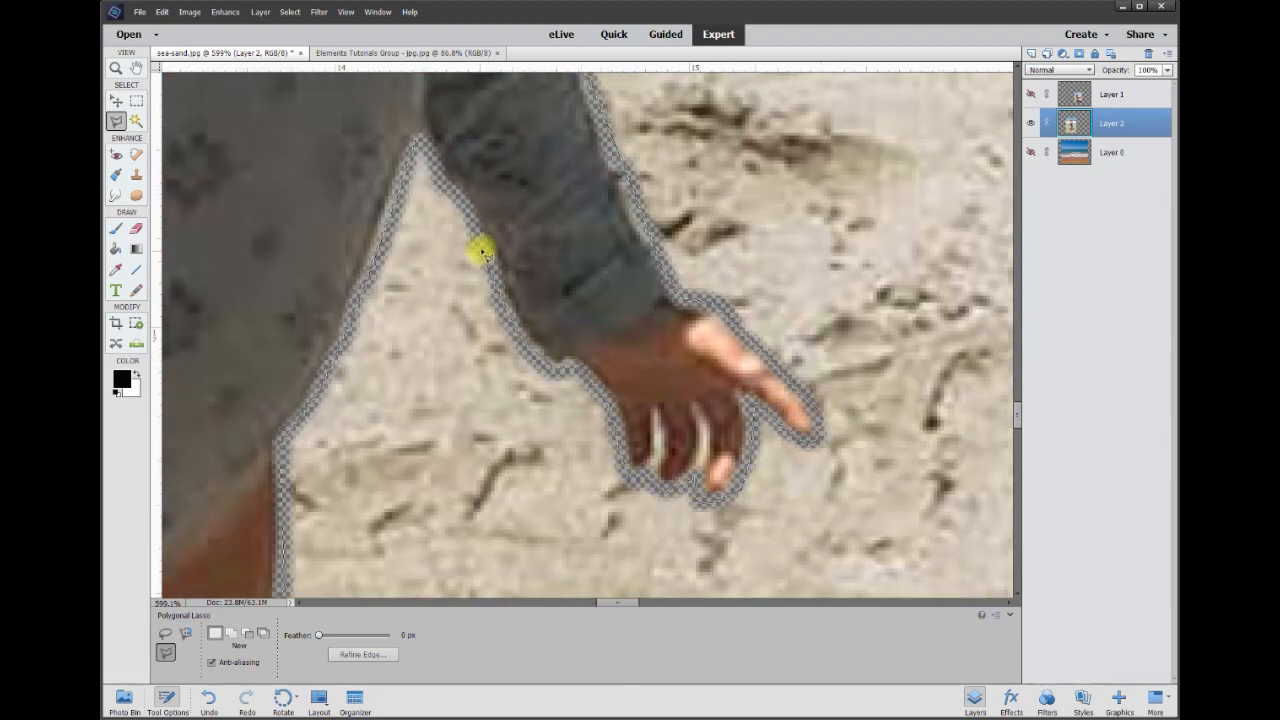
{"action": "left_click", "coordinate": [432, 158]}
{"action": "scroll", "coordinate": [478, 343], "scroll_direction": "down", "scroll_amount": 10}
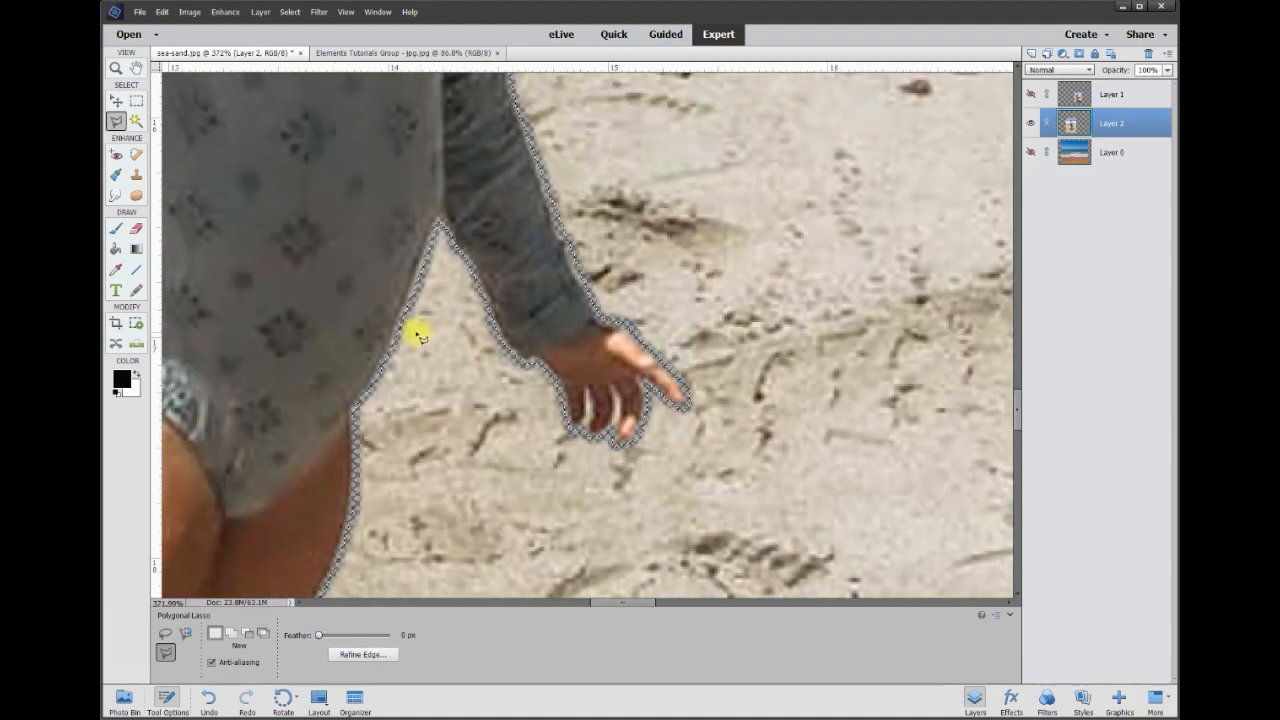
- Invert the selection and delete the background around the girl, her flag and her shadow on Layer 2
{"action": "scroll", "coordinate": [357, 355], "scroll_direction": "down", "scroll_amount": 3}
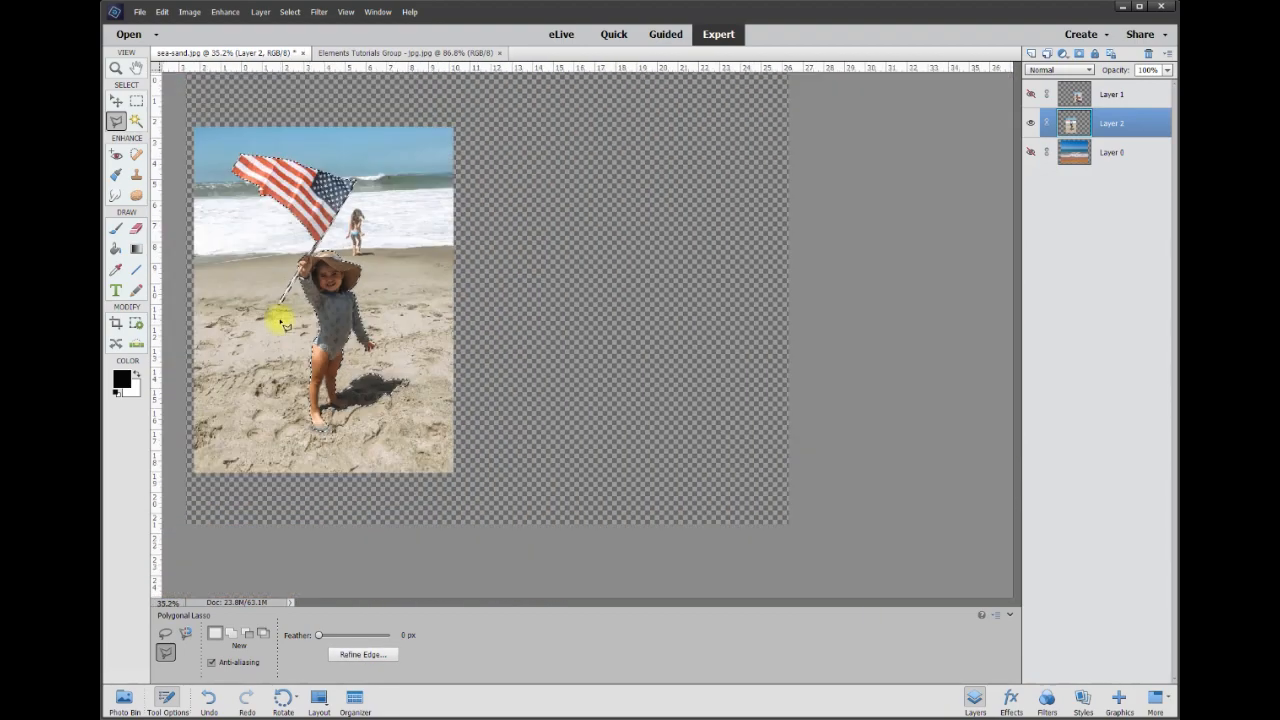
{"action": "scroll", "coordinate": [557, 392], "scroll_direction": "up", "scroll_amount": 4}
{"action": "left_click_drag", "start_coordinate": [1017, 363], "coordinate": [1020, 396]}
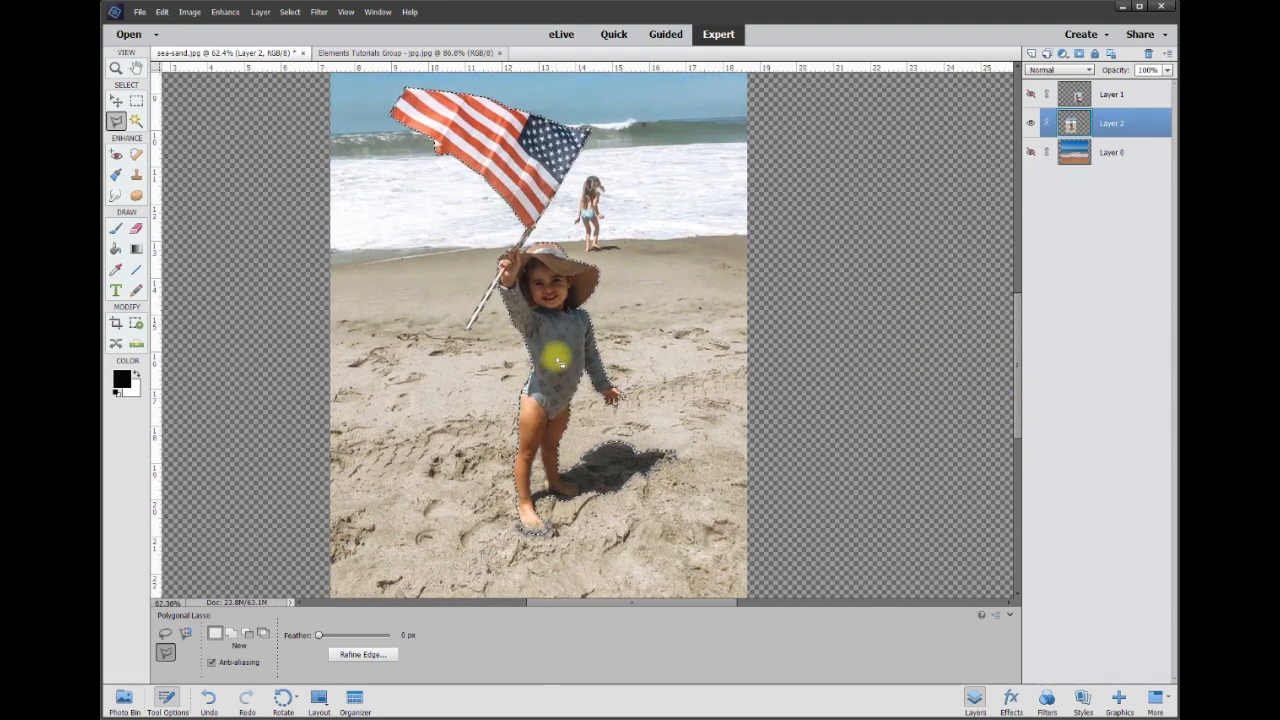
{"action": "right_click", "coordinate": [559, 362]}
{"action": "left_click", "coordinate": [586, 381]}
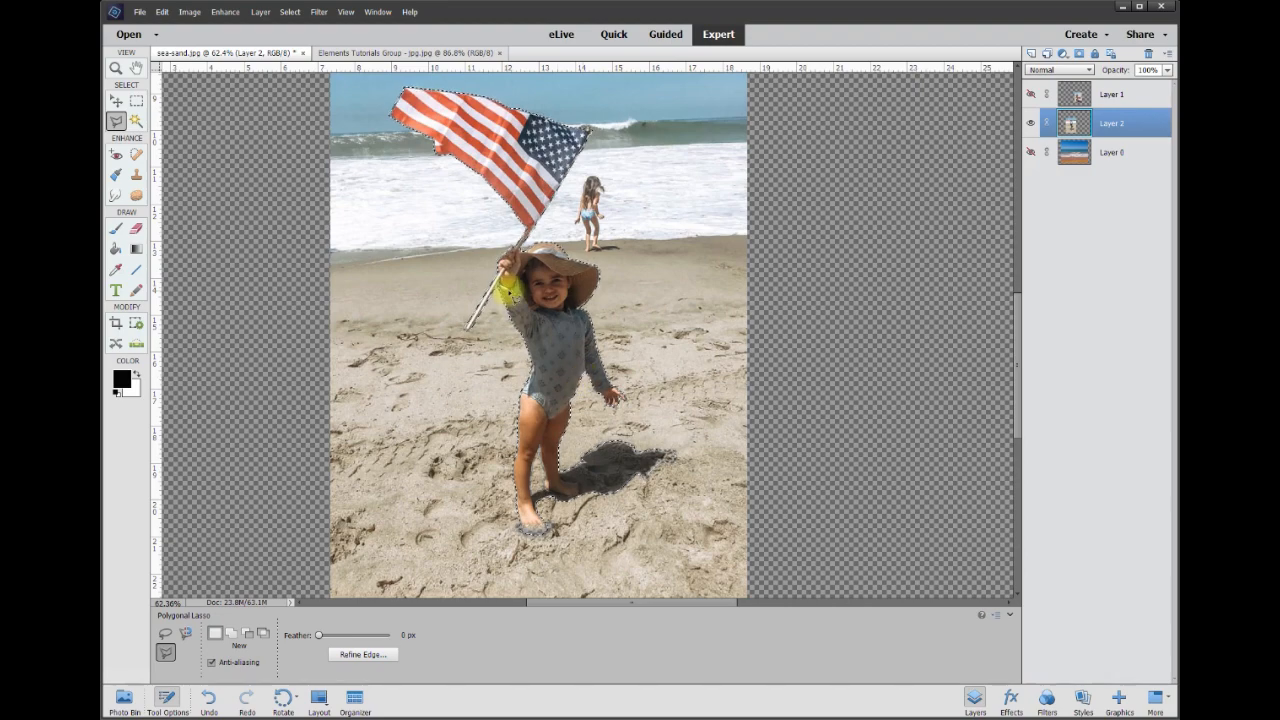
{"action": "key", "text": "Delete"}
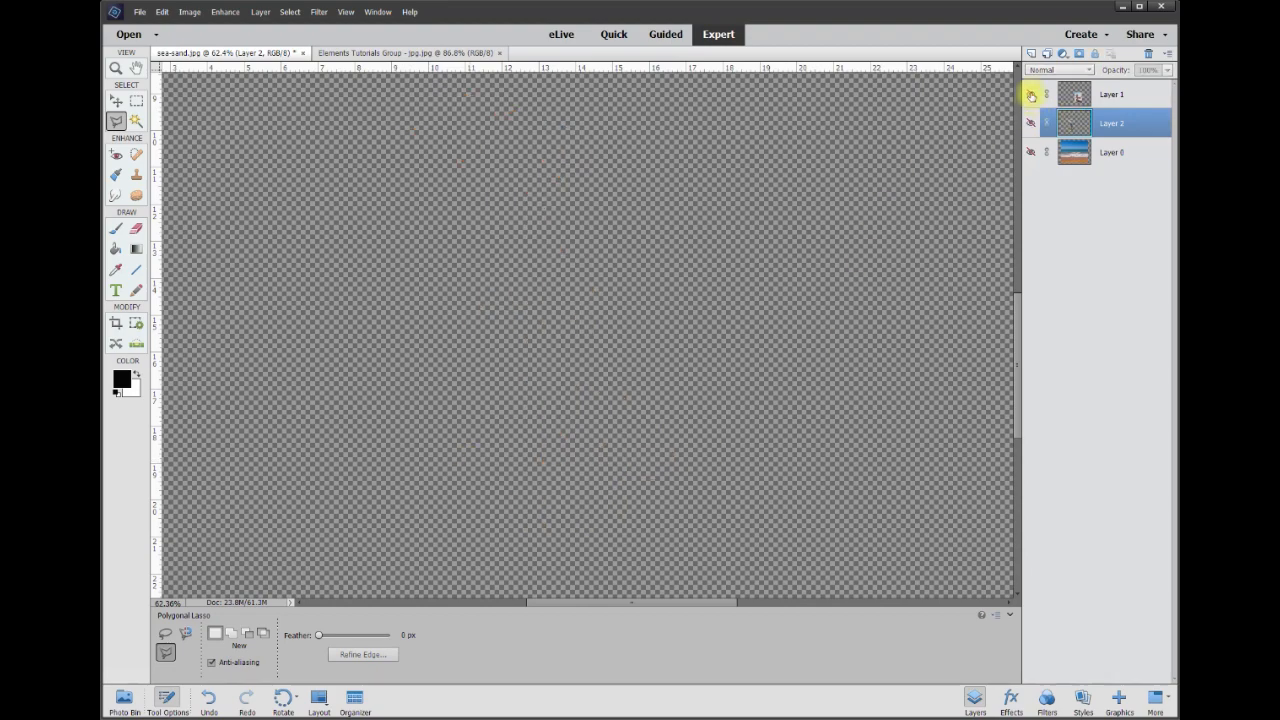
- Show only Layer 1 and erase a 5 px outline around the boy's raised hand and cap
{"action": "left_click", "coordinate": [1031, 95]}
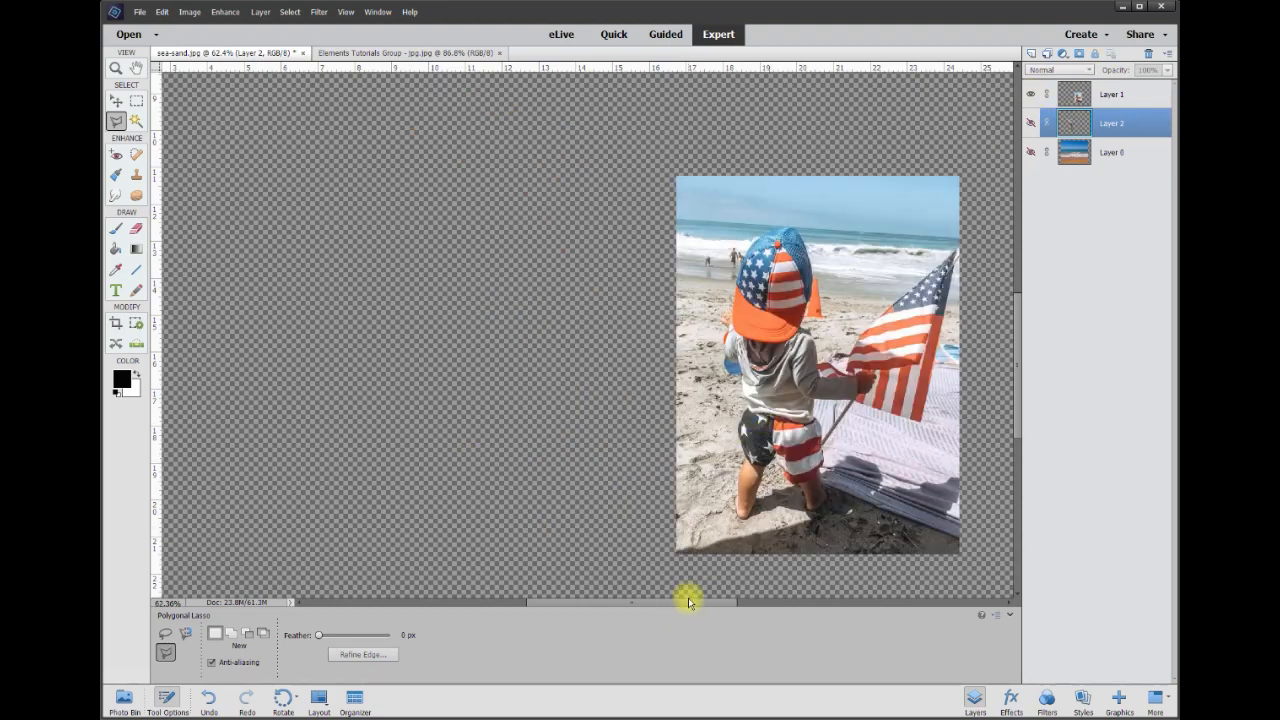
{"action": "left_click_drag", "start_coordinate": [688, 599], "coordinate": [739, 600]}
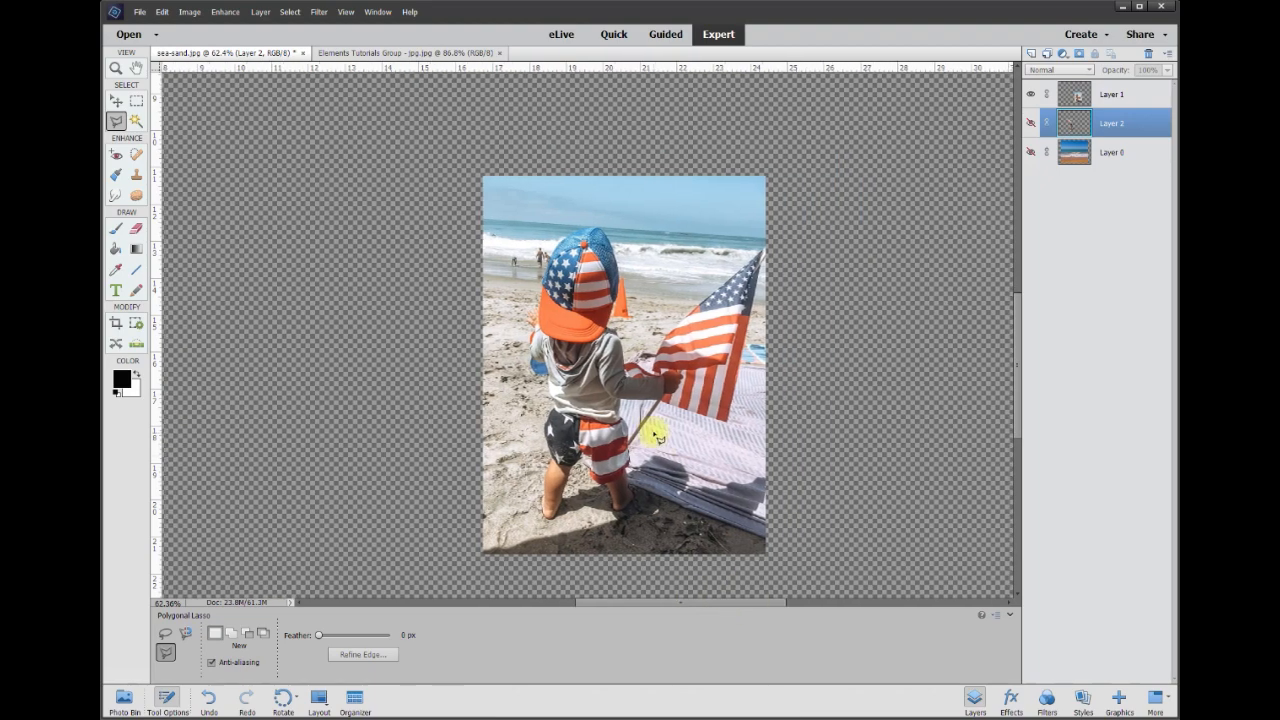
{"action": "scroll", "coordinate": [655, 435], "scroll_direction": "up", "scroll_amount": 10}
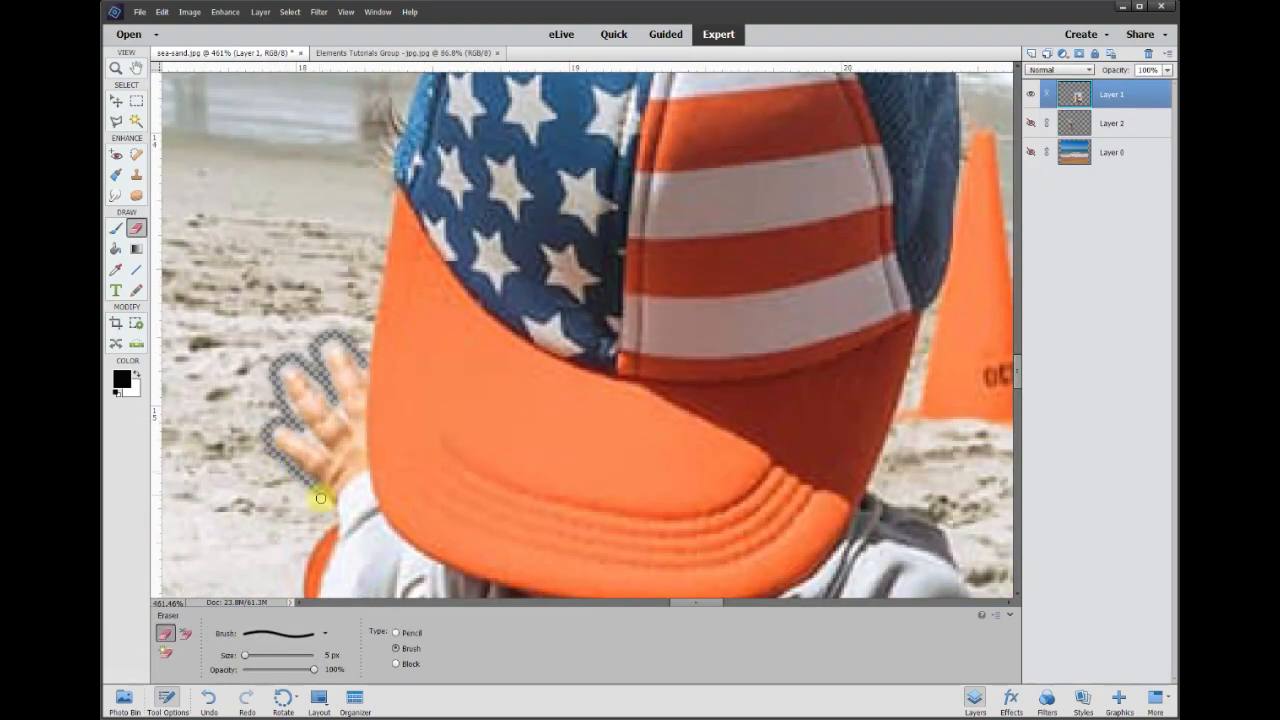
{"action": "left_click_drag", "start_coordinate": [321, 498], "coordinate": [333, 514]}
{"action": "left_click_drag", "start_coordinate": [365, 362], "coordinate": [395, 150]}
{"action": "mouse_move", "coordinate": [876, 474]}
{"action": "left_mouse_down"}
{"action": "mouse_move", "coordinate": [963, 137]}
{"action": "mouse_move", "coordinate": [965, 76]}
{"action": "left_mouse_up"}
- Continue the thin erased outline around the boy's upper body
{"action": "left_click_drag", "start_coordinate": [1017, 364], "coordinate": [1017, 381]}
{"action": "mouse_move", "coordinate": [876, 228]}
{"action": "left_mouse_down"}
{"action": "mouse_move", "coordinate": [947, 279]}
{"action": "mouse_move", "coordinate": [986, 374]}
{"action": "mouse_move", "coordinate": [1009, 494]}
{"action": "left_mouse_up"}
{"action": "scroll", "coordinate": [331, 268], "scroll_direction": "down", "scroll_amount": 1}
{"action": "left_click_drag", "start_coordinate": [331, 268], "coordinate": [503, 98]}
{"action": "mouse_move", "coordinate": [479, 197]}
{"action": "left_mouse_down"}
{"action": "mouse_move", "coordinate": [486, 276]}
{"action": "mouse_move", "coordinate": [565, 312]}
{"action": "mouse_move", "coordinate": [593, 355]}
{"action": "mouse_move", "coordinate": [598, 462]}
{"action": "mouse_move", "coordinate": [646, 570]}
{"action": "left_mouse_up"}
- Erase a thin outline around the boy's shorts and along both sides of the leg with the starred shorts
{"action": "left_click_drag", "start_coordinate": [1018, 411], "coordinate": [1024, 447]}
{"action": "mouse_move", "coordinate": [641, 92]}
{"action": "left_mouse_down"}
{"action": "mouse_move", "coordinate": [596, 208]}
{"action": "mouse_move", "coordinate": [614, 466]}
{"action": "left_mouse_up"}
{"action": "scroll", "coordinate": [614, 466], "scroll_direction": "down", "scroll_amount": 3}
{"action": "mouse_move", "coordinate": [822, 177]}
{"action": "left_mouse_down"}
{"action": "mouse_move", "coordinate": [729, 349]}
{"action": "mouse_move", "coordinate": [698, 453]}
{"action": "left_mouse_up"}
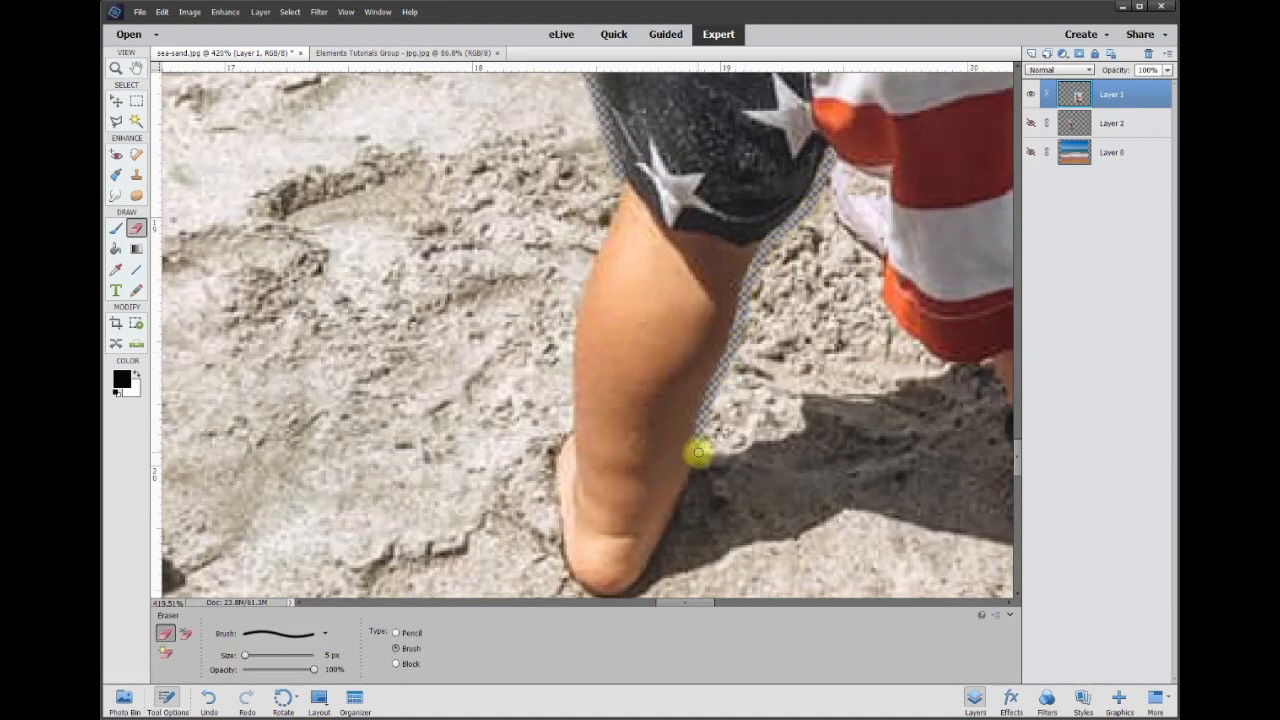
{"action": "scroll", "coordinate": [698, 453], "scroll_direction": "down", "scroll_amount": 3}
{"action": "left_click_drag", "start_coordinate": [877, 195], "coordinate": [943, 260]}
{"action": "mouse_move", "coordinate": [601, 507]}
{"action": "left_mouse_down"}
{"action": "mouse_move", "coordinate": [550, 366]}
{"action": "mouse_move", "coordinate": [615, 82]}
{"action": "left_mouse_up"}
- Set the eraser size to 15 px at full opacity and erase an outline from under the foot of the starred-shorts leg along the shadow
{"action": "left_click_drag", "start_coordinate": [1019, 472], "coordinate": [1020, 475]}
{"action": "left_click_drag", "start_coordinate": [676, 604], "coordinate": [704, 605]}
{"action": "left_click", "coordinate": [328, 655]}
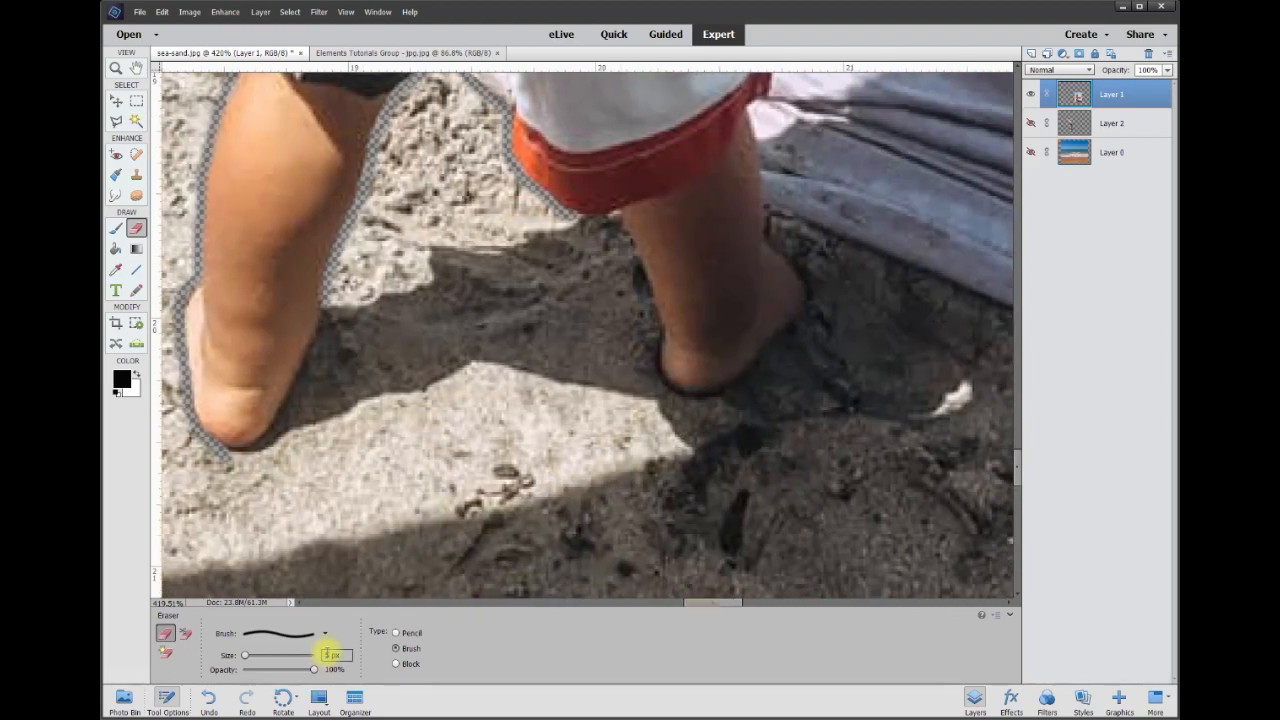
{"action": "type", "text": "15"}
{"action": "key", "text": "Return"}
{"action": "left_click_drag", "start_coordinate": [249, 670], "coordinate": [314, 670]}
{"action": "left_click_drag", "start_coordinate": [237, 470], "coordinate": [370, 416]}
- Set the eraser size to 10 px and erase an outline along the boy's feet and around his shadow
{"action": "left_click", "coordinate": [335, 655]}
{"action": "type", "text": "10"}
{"action": "key", "text": "Return"}
{"action": "mouse_move", "coordinate": [296, 437]}
{"action": "left_mouse_down"}
{"action": "mouse_move", "coordinate": [389, 406]}
{"action": "mouse_move", "coordinate": [606, 402]}
{"action": "mouse_move", "coordinate": [698, 463]}
{"action": "left_mouse_up"}
{"action": "left_click_drag", "start_coordinate": [332, 306], "coordinate": [575, 217]}
{"action": "scroll", "coordinate": [650, 200], "scroll_direction": "down", "scroll_amount": 3}
{"action": "scroll", "coordinate": [932, 291], "scroll_direction": "up", "scroll_amount": 1}
{"action": "mouse_move", "coordinate": [637, 378]}
{"action": "left_mouse_down"}
{"action": "mouse_move", "coordinate": [853, 328]}
{"action": "mouse_move", "coordinate": [1023, 466]}
{"action": "mouse_move", "coordinate": [771, 380]}
{"action": "mouse_move", "coordinate": [543, 251]}
{"action": "mouse_move", "coordinate": [430, 312]}
{"action": "mouse_move", "coordinate": [440, 264]}
{"action": "left_mouse_up"}
- Reduce the eraser to 5 px and erase a thin outline beside the striped shorts and along the flagpole
{"action": "key", "text": "bracketleft"}
{"action": "key", "text": "bracketleft"}
{"action": "key", "text": "bracketleft"}
{"action": "key", "text": "bracketleft"}
{"action": "key", "text": "bracketleft"}
{"action": "scroll", "coordinate": [989, 411], "scroll_direction": "down", "scroll_amount": 4}
{"action": "scroll", "coordinate": [776, 184], "scroll_direction": "up", "scroll_amount": 9}
{"action": "left_click_drag", "start_coordinate": [394, 451], "coordinate": [381, 332]}
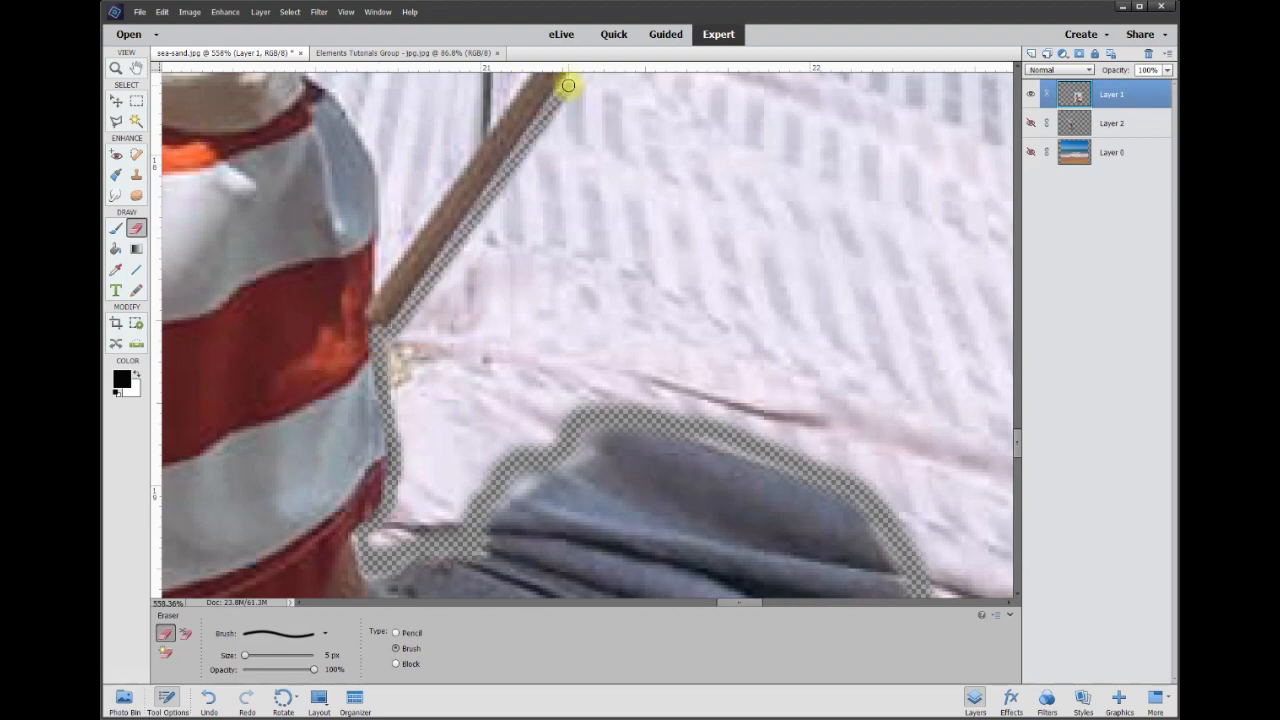
{"action": "left_click", "coordinate": [568, 85], "text": "shift"}
{"action": "left_click", "coordinate": [511, 197], "text": "shift"}
- Erase a thin outline of straight segments along the lower and outer edges of the boy's flag
{"action": "left_click_drag", "start_coordinate": [1018, 428], "coordinate": [1018, 415]}
{"action": "scroll", "coordinate": [823, 354], "scroll_direction": "down", "scroll_amount": 7}
{"action": "scroll", "coordinate": [823, 354], "scroll_direction": "up", "scroll_amount": 6}
{"action": "left_click", "coordinate": [821, 455], "text": "shift"}
{"action": "left_click_drag", "start_coordinate": [752, 602], "coordinate": [770, 602]}
{"action": "left_click", "coordinate": [658, 514], "text": "shift"}
{"action": "left_click", "coordinate": [736, 178], "text": "shift"}
{"action": "left_click_drag", "start_coordinate": [1016, 420], "coordinate": [1020, 353]}
{"action": "left_click", "coordinate": [812, 82], "text": "shift"}
{"action": "left_click", "coordinate": [867, 326], "text": "shift"}
{"action": "left_click", "coordinate": [902, 158], "text": "shift"}
- Erase a thin outline in straight segments along the flag's upper edge to the pole tip
{"action": "left_click", "coordinate": [233, 591]}
{"action": "left_click", "coordinate": [348, 488], "text": "shift"}
{"action": "left_click", "coordinate": [448, 403], "text": "shift"}
{"action": "left_click", "coordinate": [565, 305], "text": "shift"}
{"action": "left_click", "coordinate": [707, 184], "text": "shift"}
{"action": "left_click", "coordinate": [824, 283], "text": "shift"}
{"action": "left_click", "coordinate": [912, 197], "text": "shift"}
{"action": "left_click", "coordinate": [927, 187], "text": "shift"}
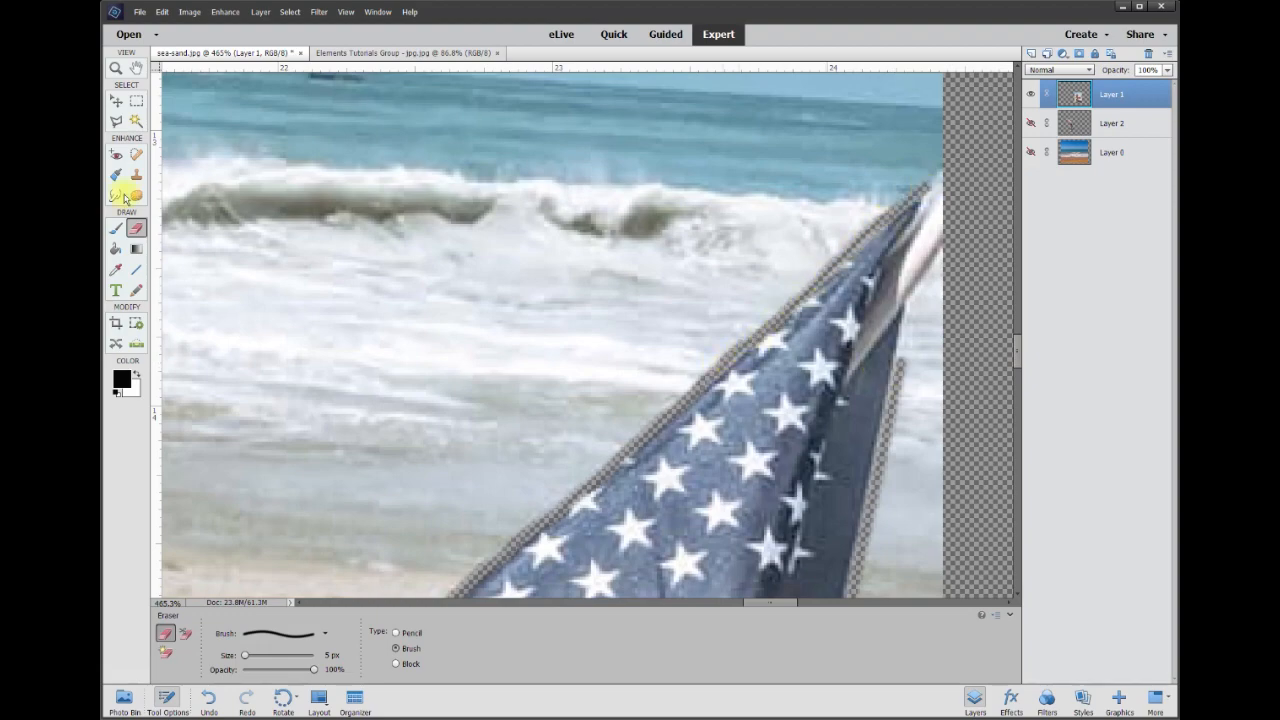
- Smudge the white flagpole tip out past the photo's edge and erase a thin outline around it
{"action": "left_click", "coordinate": [116, 196]}
{"action": "left_click_drag", "start_coordinate": [770, 602], "coordinate": [781, 602]}
{"action": "left_click_drag", "start_coordinate": [755, 235], "coordinate": [788, 214]}
{"action": "left_click_drag", "start_coordinate": [768, 200], "coordinate": [803, 168]}
{"action": "left_click", "coordinate": [137, 230]}
{"action": "left_click", "coordinate": [768, 181], "text": "shift"}
{"action": "left_click", "coordinate": [796, 190], "text": "shift"}
{"action": "left_click", "coordinate": [734, 361]}
{"action": "left_click", "coordinate": [741, 302], "text": "shift"}
{"action": "left_click", "coordinate": [805, 203], "text": "shift"}
- Erase a thin outline around the blue crown of the boy's cap
{"action": "left_click_drag", "start_coordinate": [1017, 352], "coordinate": [1017, 346]}
{"action": "left_click_drag", "start_coordinate": [786, 603], "coordinate": [711, 604]}
{"action": "left_click", "coordinate": [240, 506]}
{"action": "left_click", "coordinate": [287, 382], "text": "shift"}
{"action": "mouse_move", "coordinate": [359, 243]}
{"action": "left_mouse_down"}
{"action": "mouse_move", "coordinate": [471, 151]}
{"action": "mouse_move", "coordinate": [709, 171]}
{"action": "mouse_move", "coordinate": [807, 416]}
{"action": "left_mouse_up"}
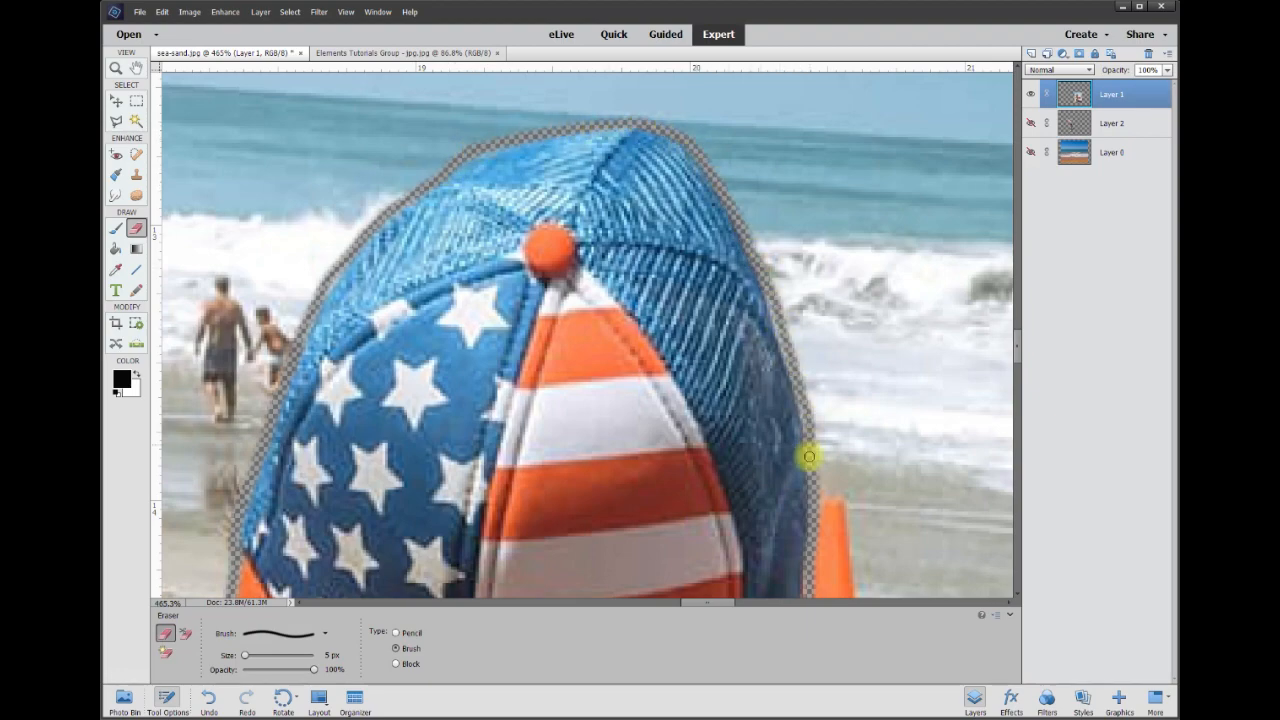
- Start a Polygonal Lasso selection along the erased outline around the boy's cap and raised hand
{"action": "scroll", "coordinate": [808, 481], "scroll_direction": "down", "scroll_amount": 10}
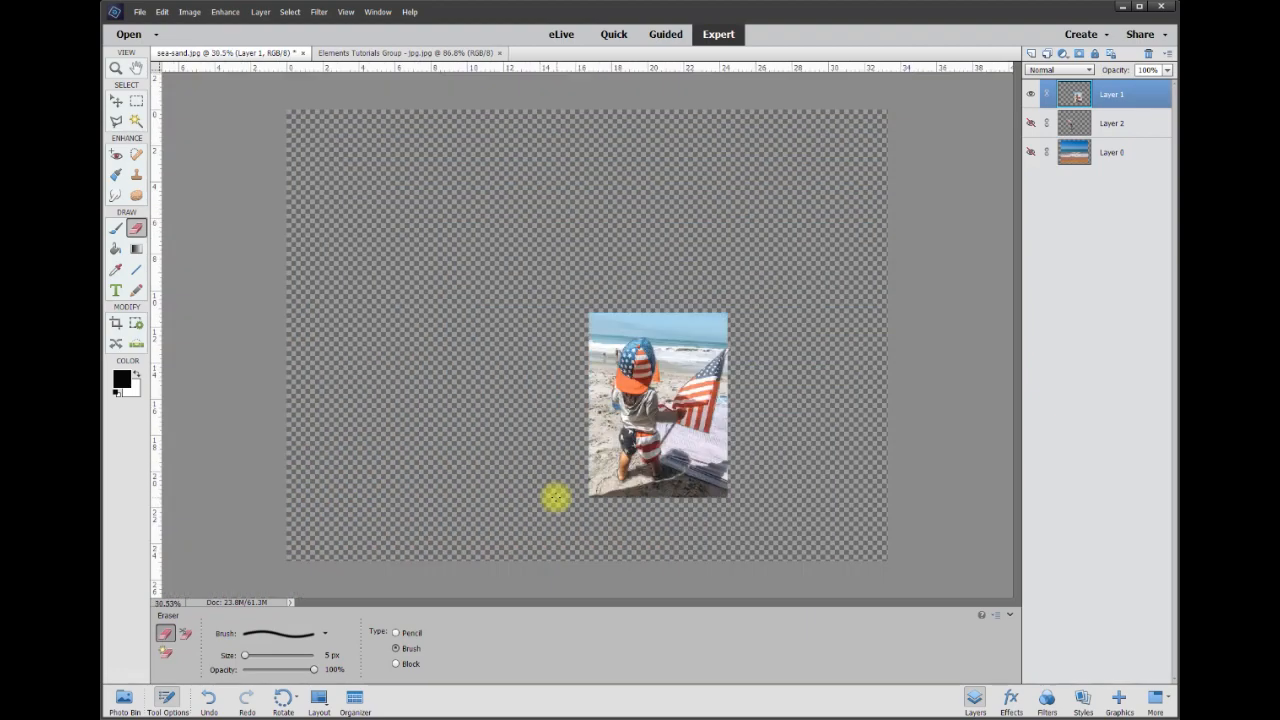
{"action": "scroll", "coordinate": [539, 413], "scroll_direction": "up", "scroll_amount": 5}
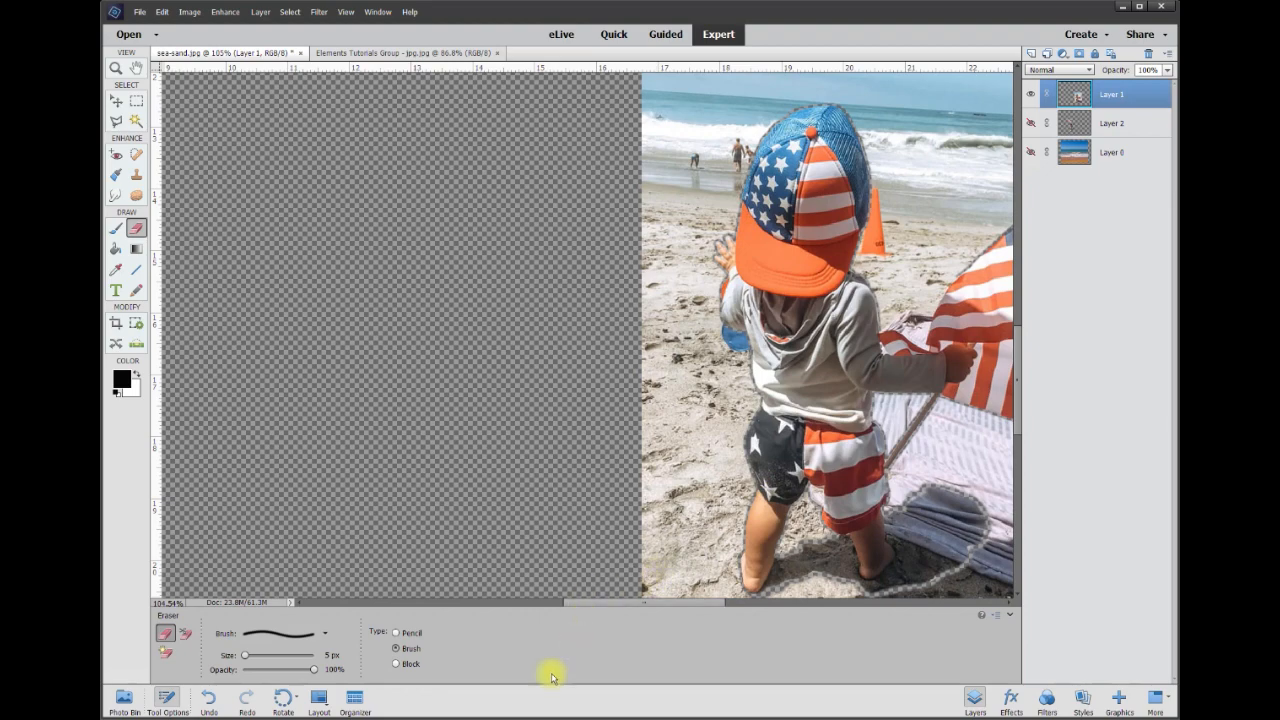
{"action": "left_click_drag", "start_coordinate": [680, 610], "coordinate": [717, 605]}
{"action": "left_click", "coordinate": [116, 121]}
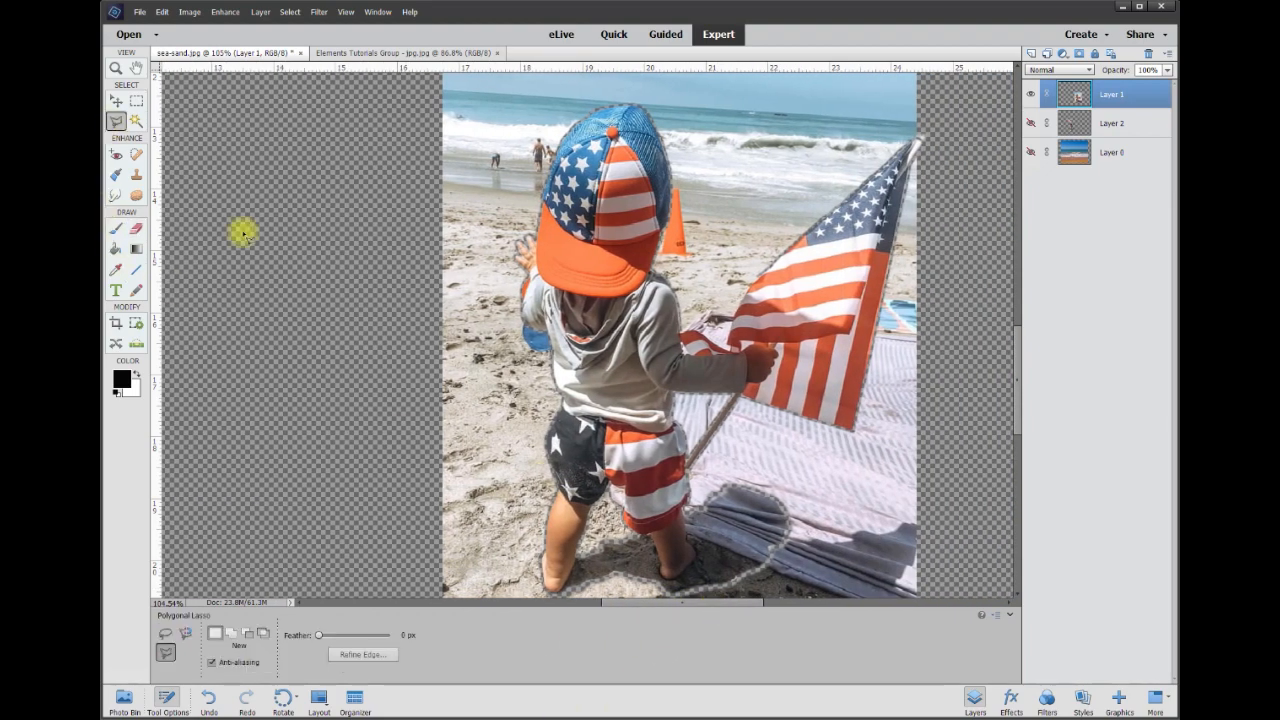
{"action": "scroll", "coordinate": [443, 331], "scroll_direction": "up", "scroll_amount": 4}
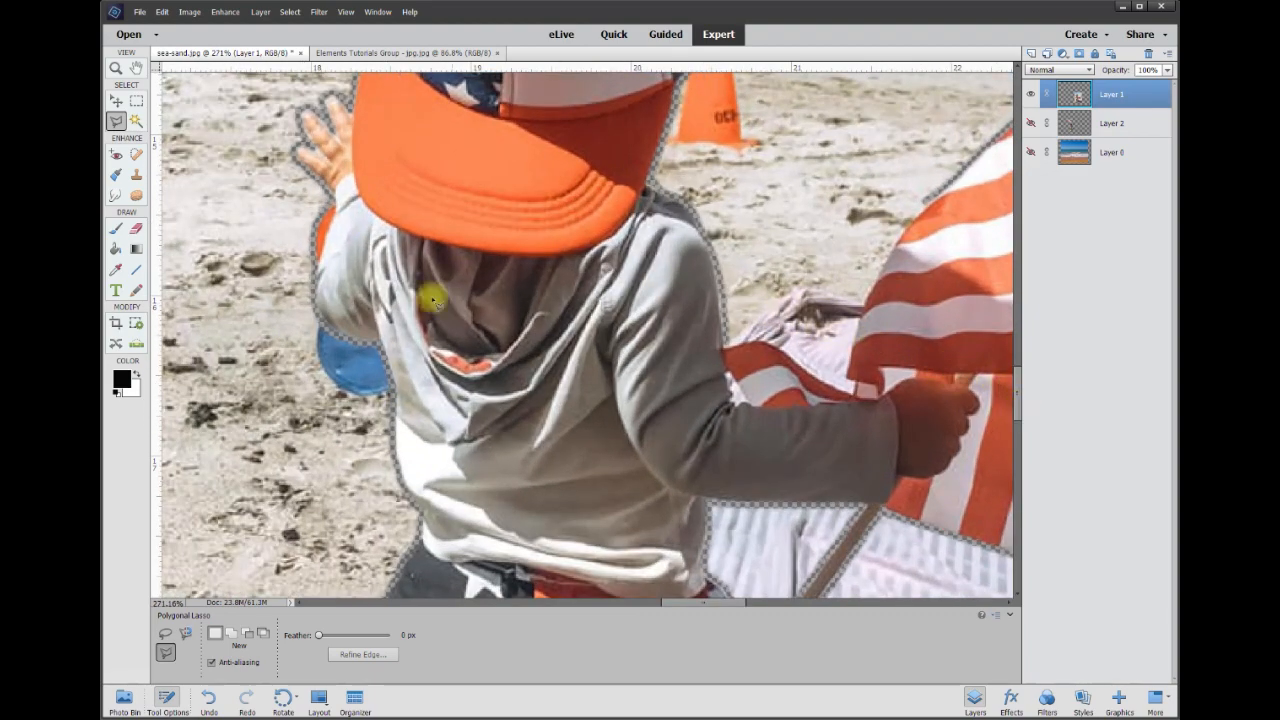
{"action": "scroll", "coordinate": [640, 180], "scroll_direction": "up", "scroll_amount": 5}
{"action": "left_click", "coordinate": [671, 91]}
{"action": "left_click", "coordinate": [617, 290]}
{"action": "left_click", "coordinate": [346, 167]}
{"action": "left_click", "coordinate": [427, 368]}
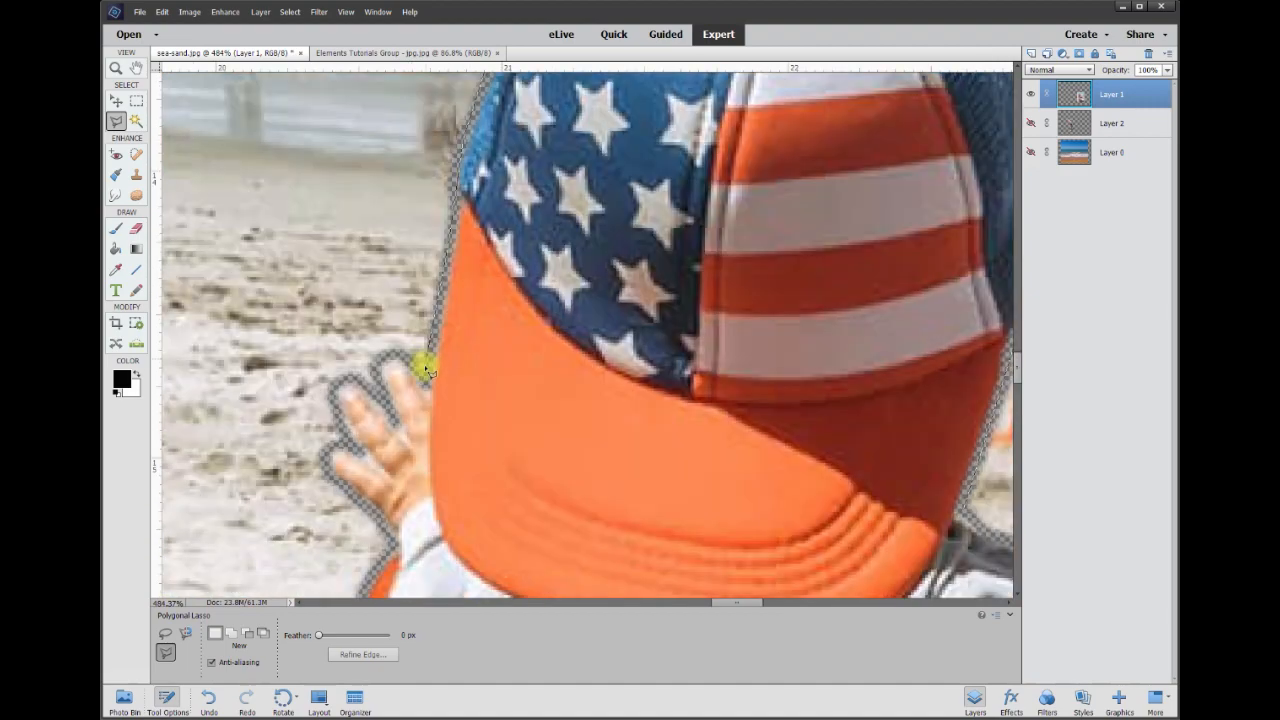
{"action": "left_click", "coordinate": [391, 537]}
{"action": "left_click", "coordinate": [368, 244]}
- Continue the lasso along the erased outline of the boy's torso, starred shorts, legs and feet
{"action": "left_click", "coordinate": [367, 407]}
{"action": "left_click", "coordinate": [452, 458]}
{"action": "left_click", "coordinate": [539, 277]}
{"action": "left_click", "coordinate": [523, 363]}
{"action": "left_click", "coordinate": [473, 528]}
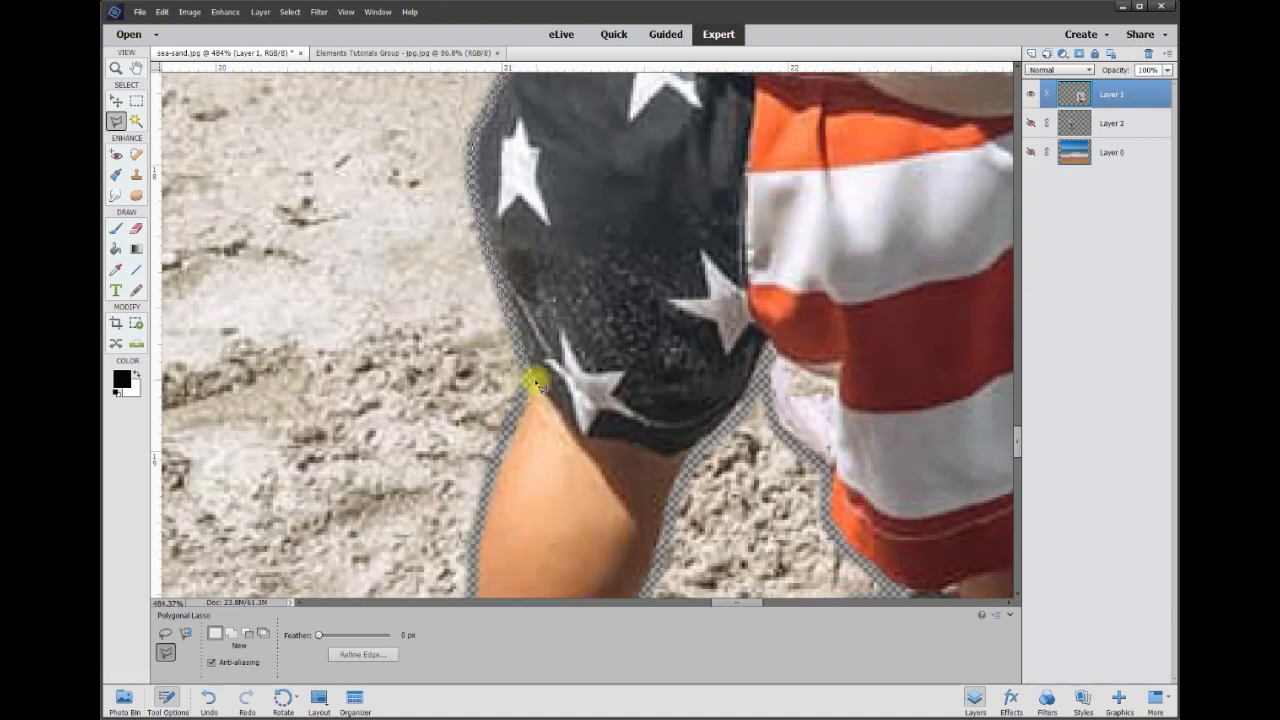
{"action": "left_click", "coordinate": [525, 378]}
{"action": "left_click", "coordinate": [497, 455]}
{"action": "left_click", "coordinate": [457, 322]}
{"action": "left_click", "coordinate": [463, 460]}
{"action": "left_click", "coordinate": [508, 522]}
{"action": "left_click", "coordinate": [676, 446]}
{"action": "left_click", "coordinate": [988, 454]}
- Continue the lasso along the outline around the boy's shadow, striped shorts and flagpole
{"action": "left_click", "coordinate": [362, 378]}
{"action": "left_click", "coordinate": [417, 276]}
{"action": "left_click", "coordinate": [443, 124]}
{"action": "left_click", "coordinate": [754, 298]}
{"action": "left_click", "coordinate": [607, 409]}
{"action": "left_click", "coordinate": [583, 298]}
{"action": "left_click", "coordinate": [667, 128]}
{"action": "left_click", "coordinate": [831, 305]}
{"action": "left_click", "coordinate": [634, 449]}
- Trace the lasso around the flag tip and upper edge, then back along the sleeve to close the selection at the cap
{"action": "left_click", "coordinate": [829, 200]}
{"action": "left_click", "coordinate": [893, 300]}
{"action": "left_click", "coordinate": [970, 157]}
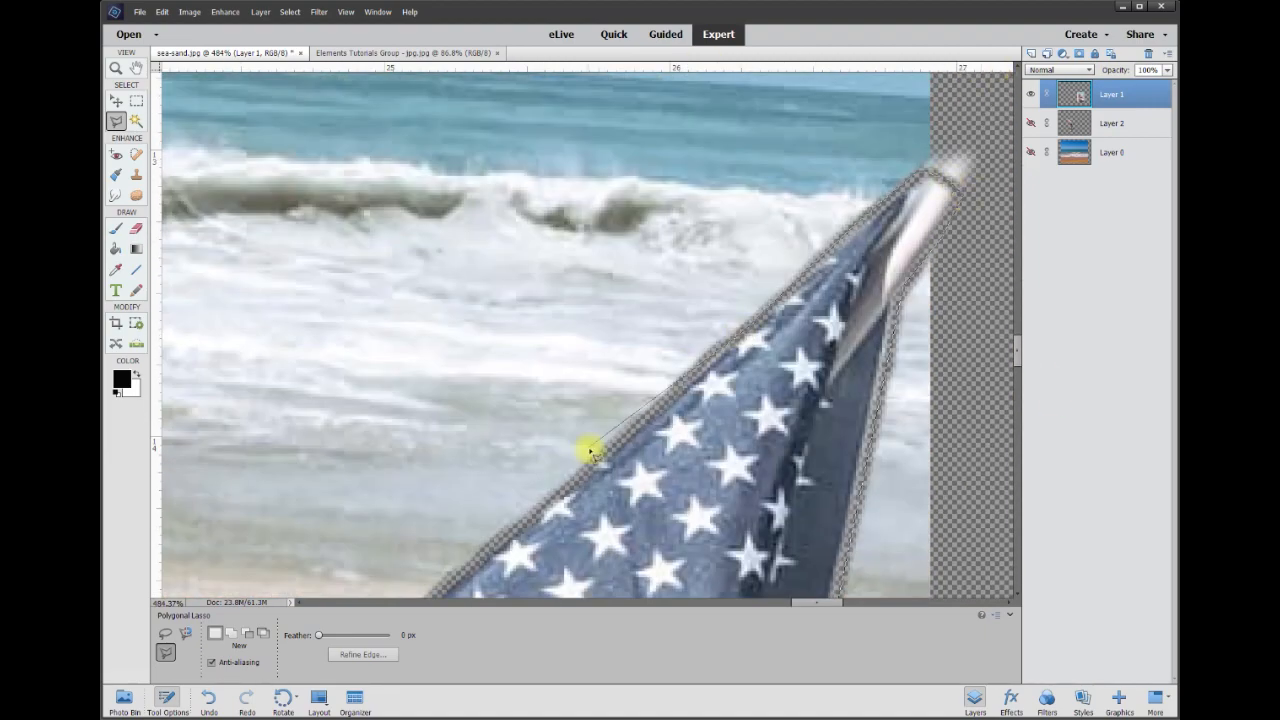
{"action": "left_click", "coordinate": [688, 371]}
{"action": "left_click", "coordinate": [440, 588]}
{"action": "left_click", "coordinate": [620, 456]}
{"action": "left_click", "coordinate": [549, 484]}
{"action": "left_click", "coordinate": [336, 404]}
{"action": "left_click", "coordinate": [309, 292]}
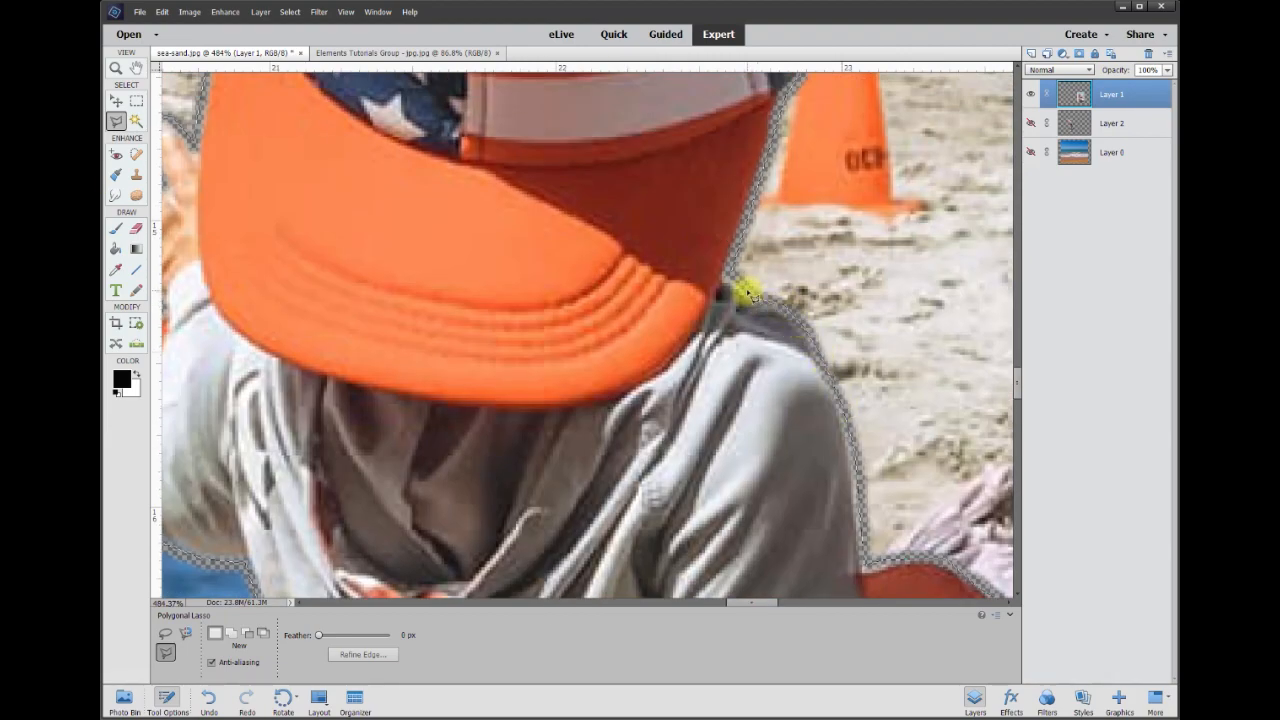
{"action": "scroll", "coordinate": [586, 337], "scroll_direction": "down", "scroll_amount": 5}
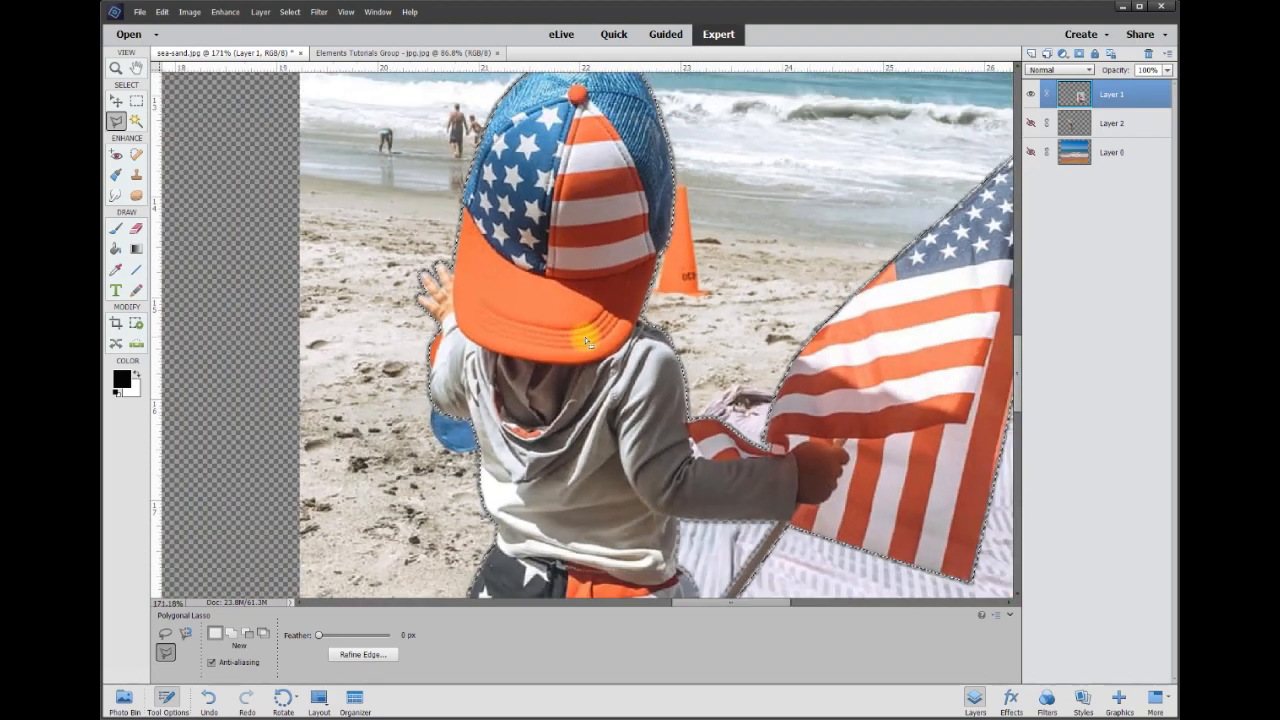
- Invert the selection and delete the beach background around the boy, his flag and his shadow on Layer 1
{"action": "scroll", "coordinate": [586, 341], "scroll_direction": "down", "scroll_amount": 2}
{"action": "scroll", "coordinate": [575, 341], "scroll_direction": "down", "scroll_amount": 2}
{"action": "scroll", "coordinate": [575, 341], "scroll_direction": "up", "scroll_amount": 2}
{"action": "right_click", "coordinate": [574, 366]}
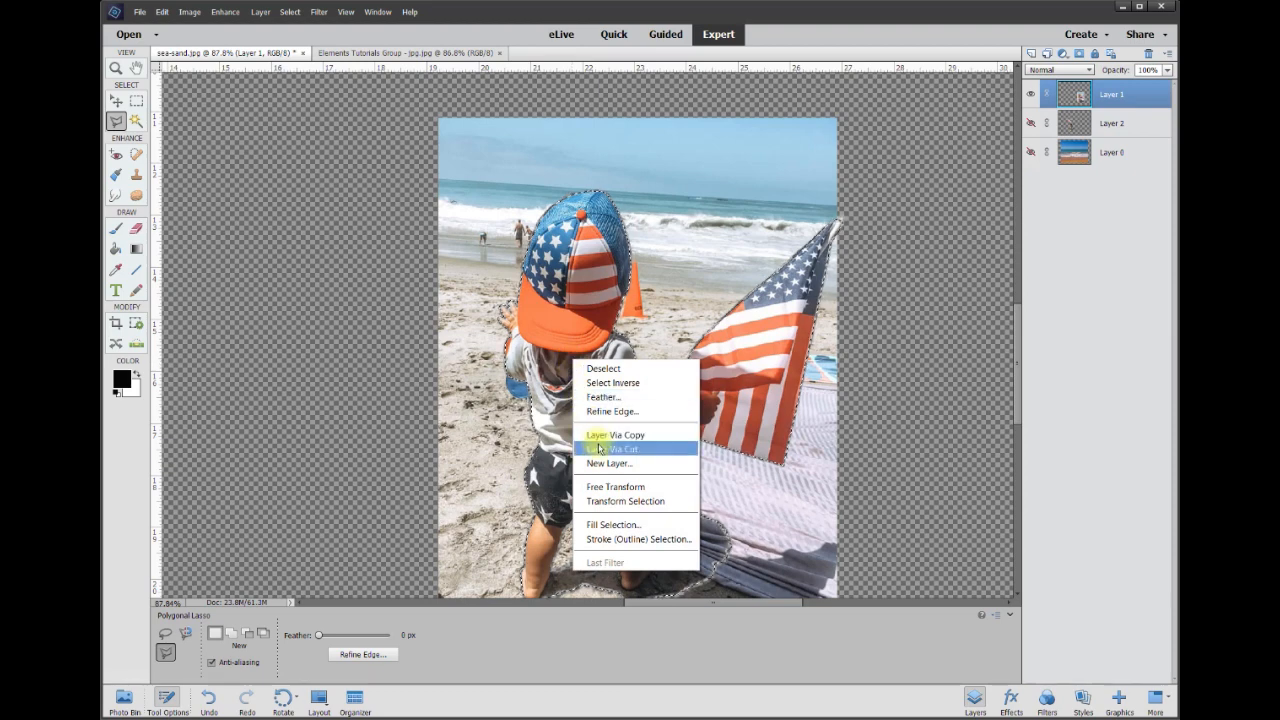
{"action": "left_click", "coordinate": [618, 385]}
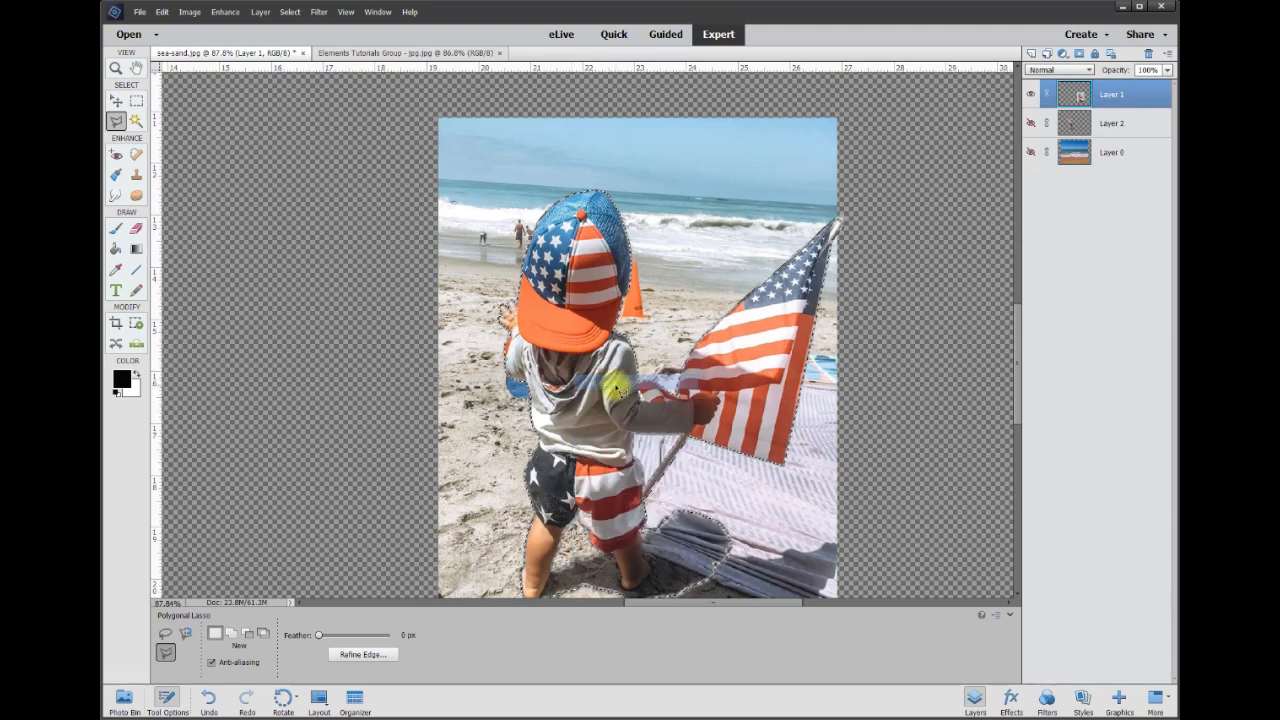
{"action": "key", "text": "Delete"}
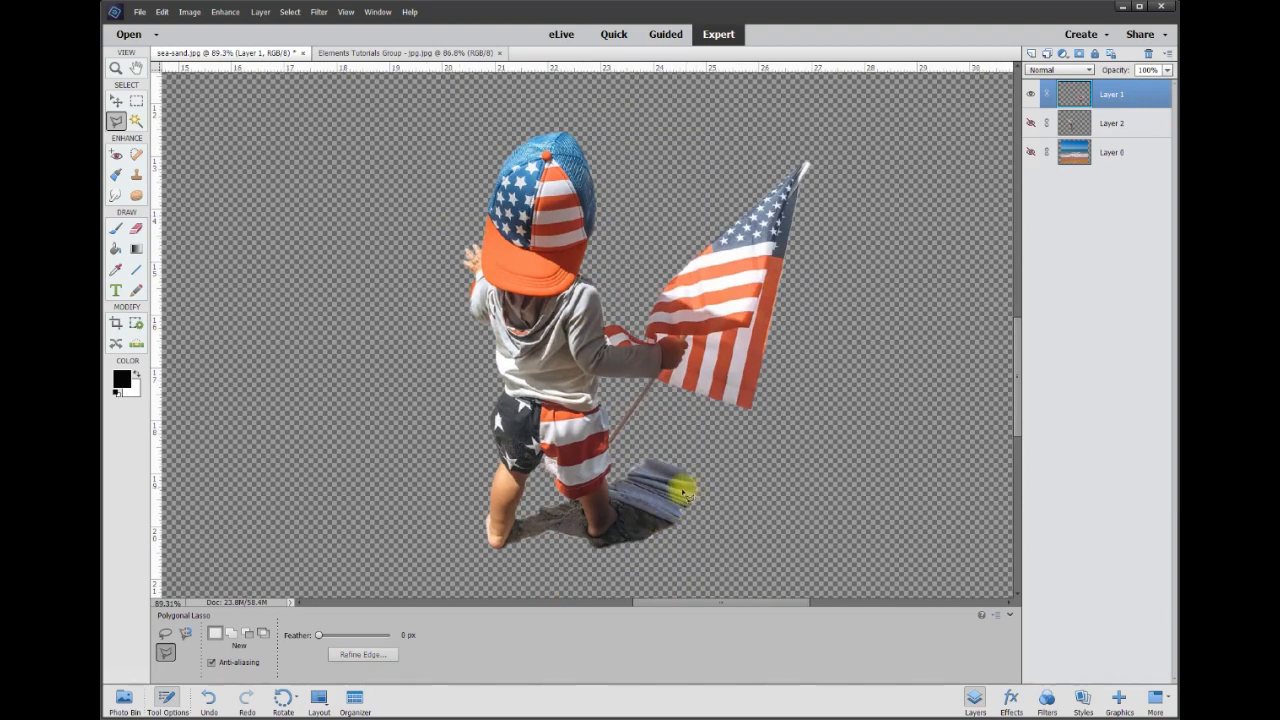
- Show Layer 2 again and move the boy closer to the girl
{"action": "left_click", "coordinate": [1031, 124]}
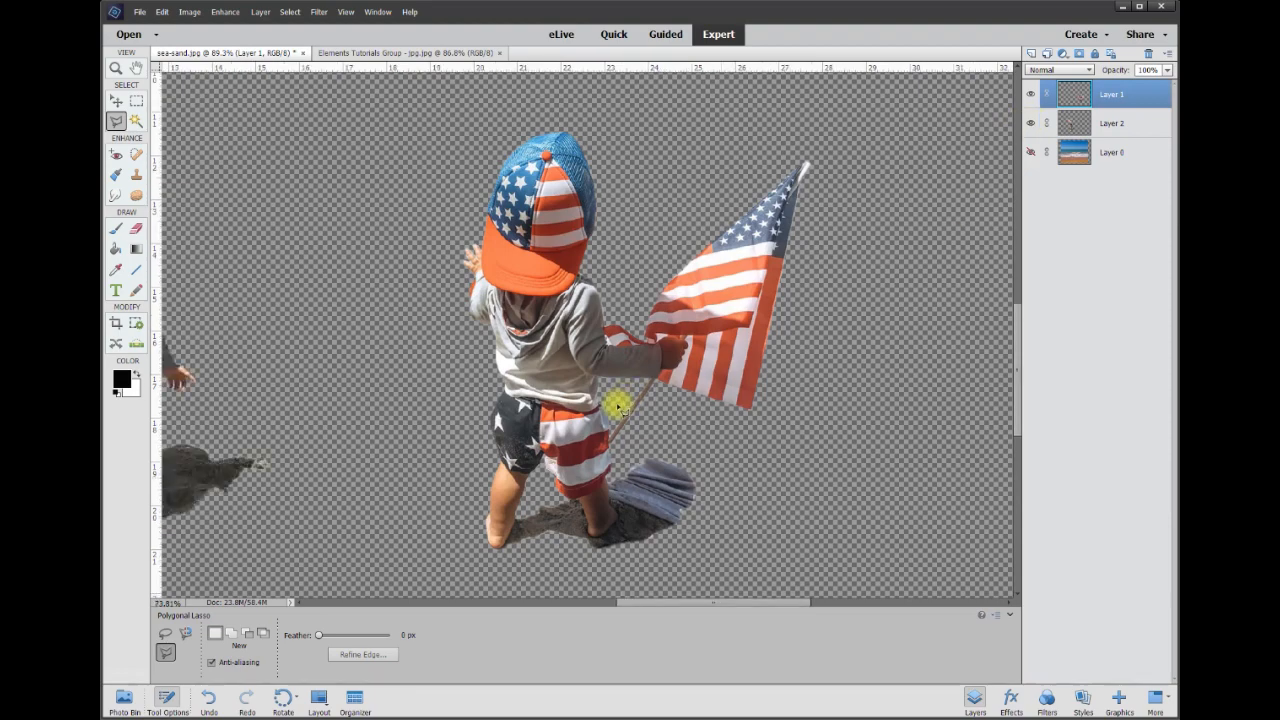
{"action": "key", "text": "ctrl+0"}
{"action": "scroll", "coordinate": [195, 212], "scroll_direction": "up", "scroll_amount": 1}
{"action": "left_click", "coordinate": [118, 101]}
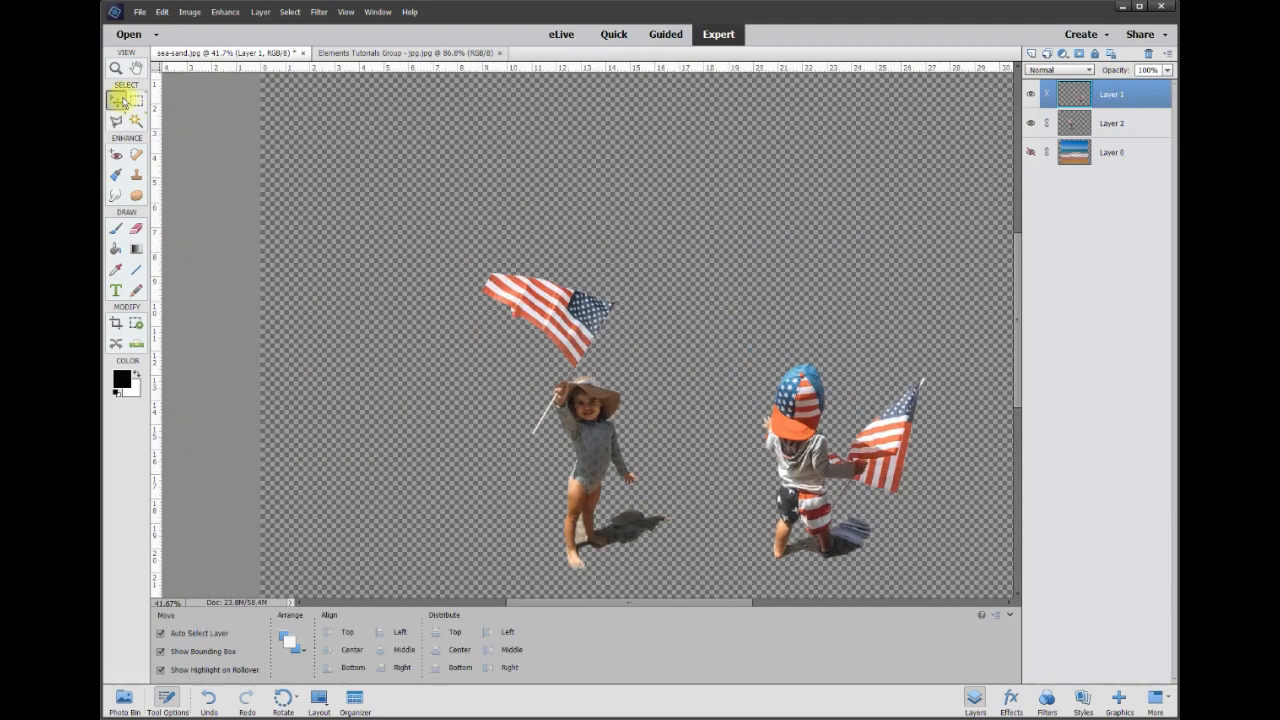
{"action": "left_click_drag", "start_coordinate": [1014, 354], "coordinate": [1019, 396]}
{"action": "left_click_drag", "start_coordinate": [808, 378], "coordinate": [716, 370]}
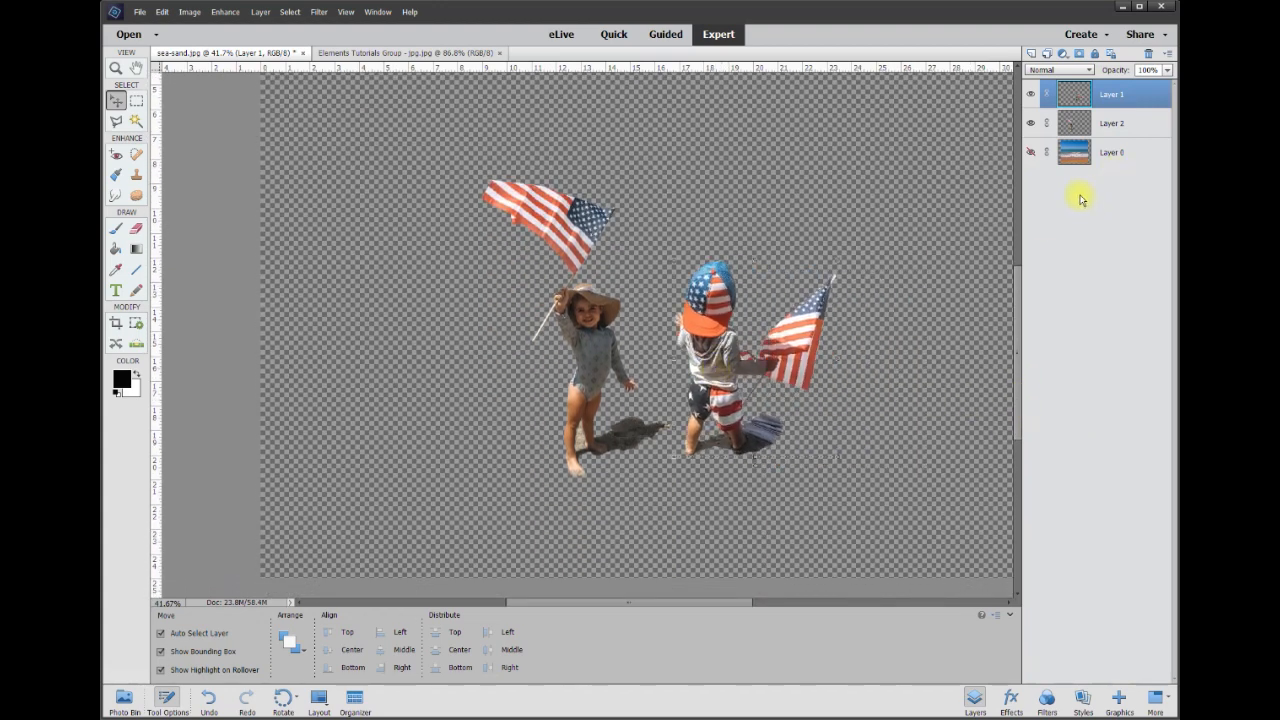
- Show the Layer 0 background and move both the boy and the girl lower onto the sand
{"action": "left_click", "coordinate": [1030, 153]}
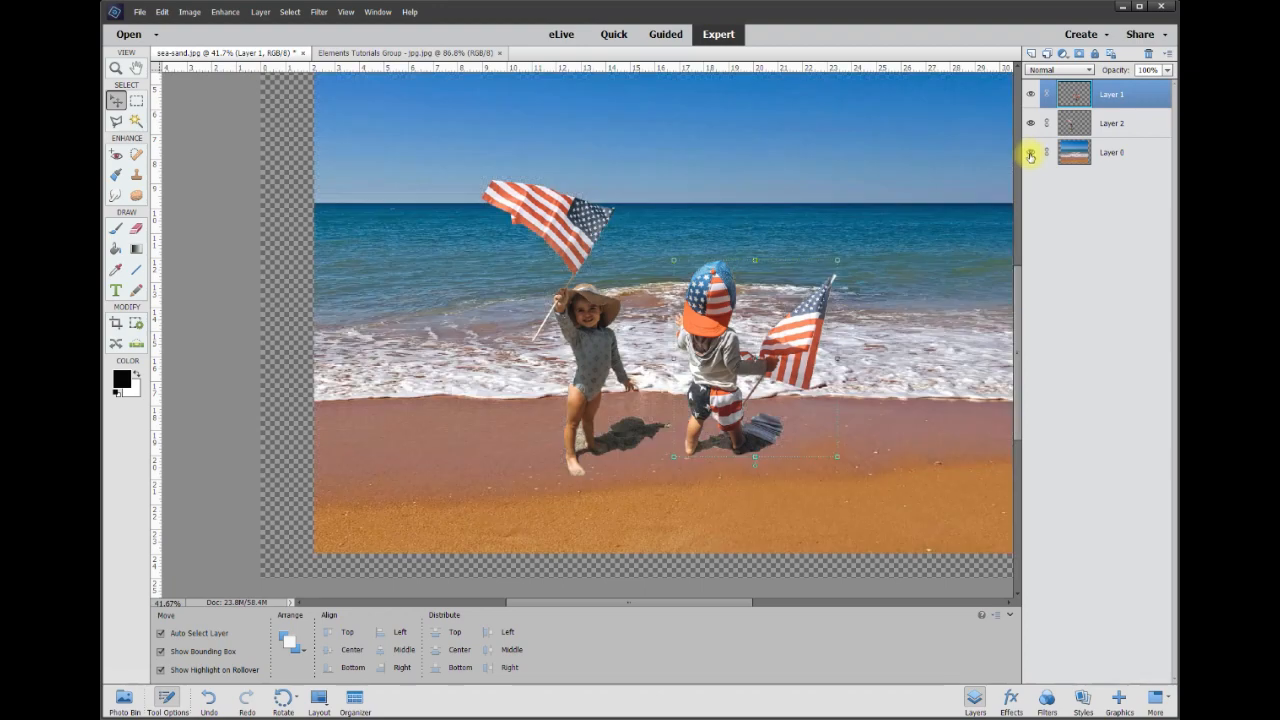
{"action": "scroll", "coordinate": [944, 474], "scroll_direction": "down", "scroll_amount": 5}
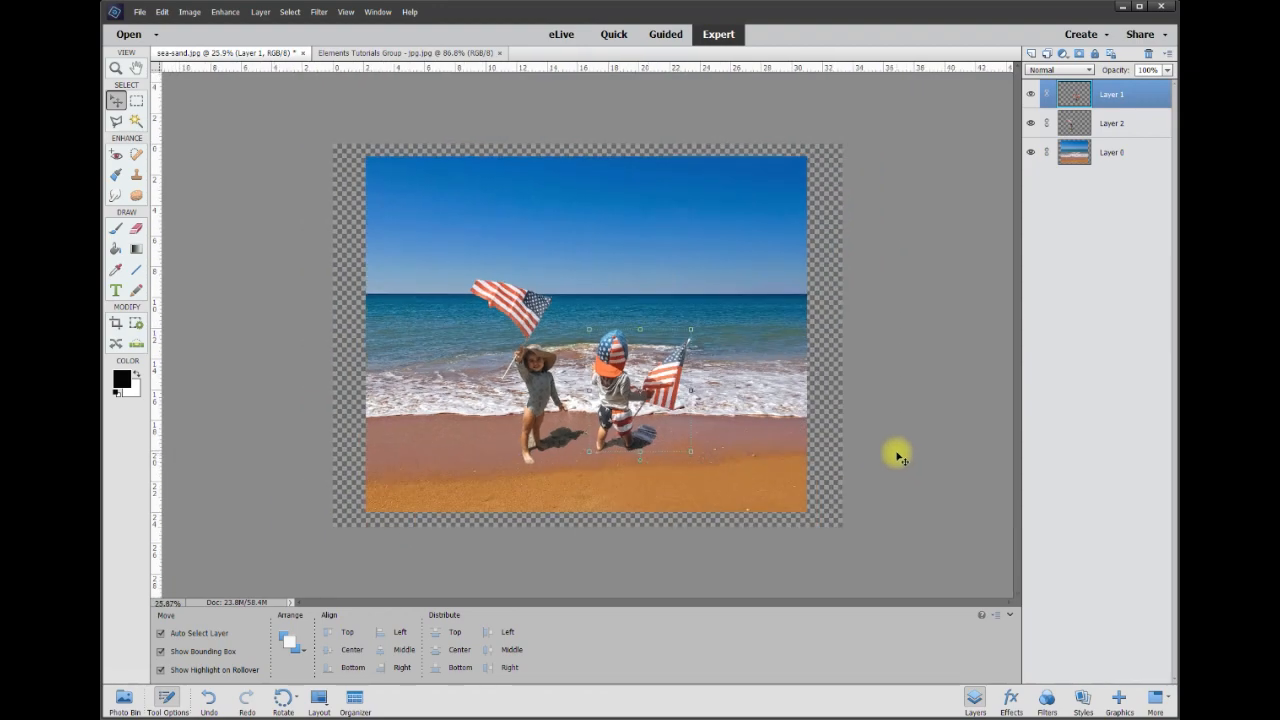
{"action": "scroll", "coordinate": [650, 415], "scroll_direction": "up", "scroll_amount": 2}
{"action": "left_click_drag", "start_coordinate": [618, 382], "coordinate": [610, 412]}
{"action": "mouse_move", "coordinate": [527, 389]}
{"action": "left_mouse_down"}
{"action": "mouse_move", "coordinate": [543, 424]}
{"action": "mouse_move", "coordinate": [529, 410]}
{"action": "left_mouse_up"}
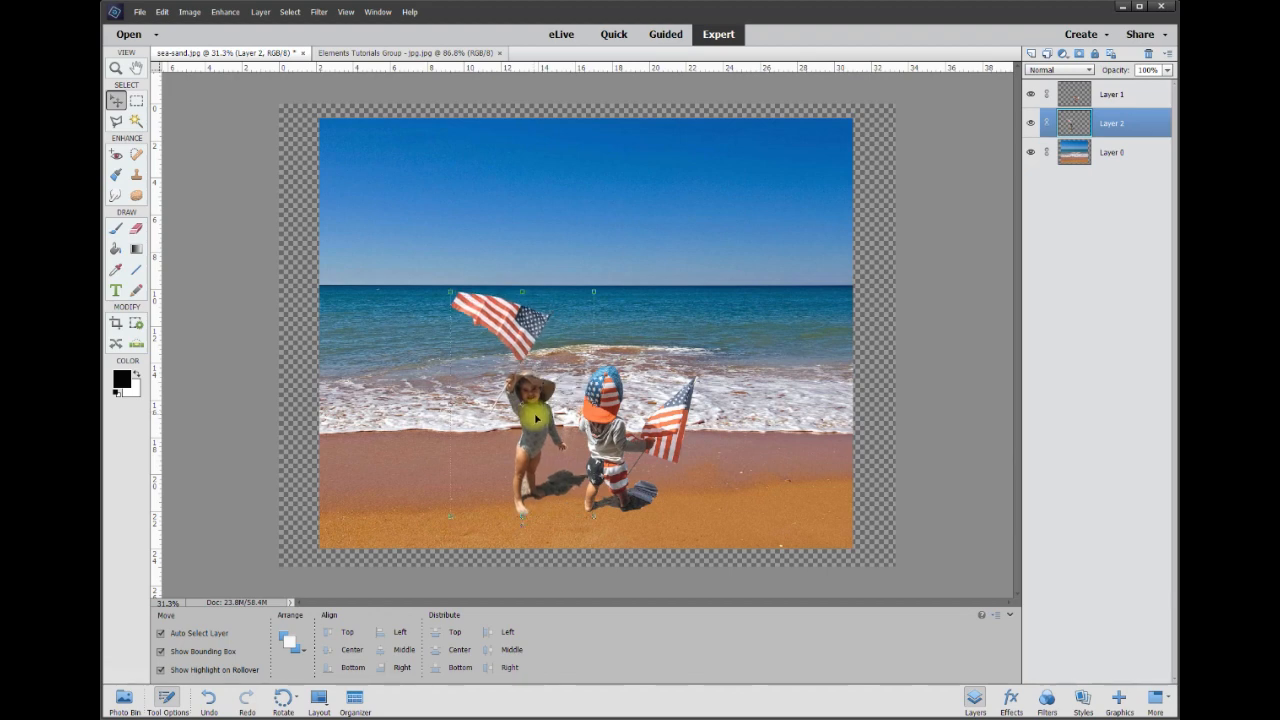
- Scale the sea-and-sand background proportionally to 76.34% and position it behind the two children
{"action": "key", "text": "ctrl+0"}
{"action": "left_click", "coordinate": [300, 112]}
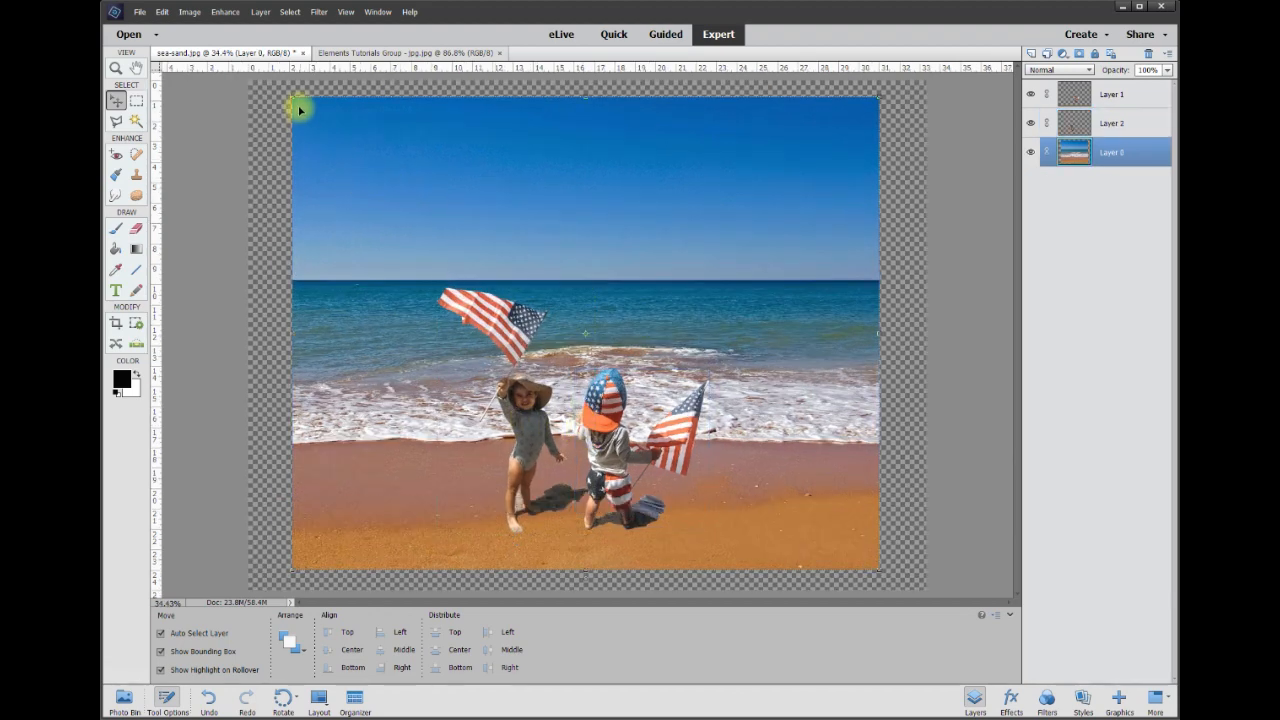
{"action": "left_click_drag", "start_coordinate": [293, 101], "coordinate": [344, 140]}
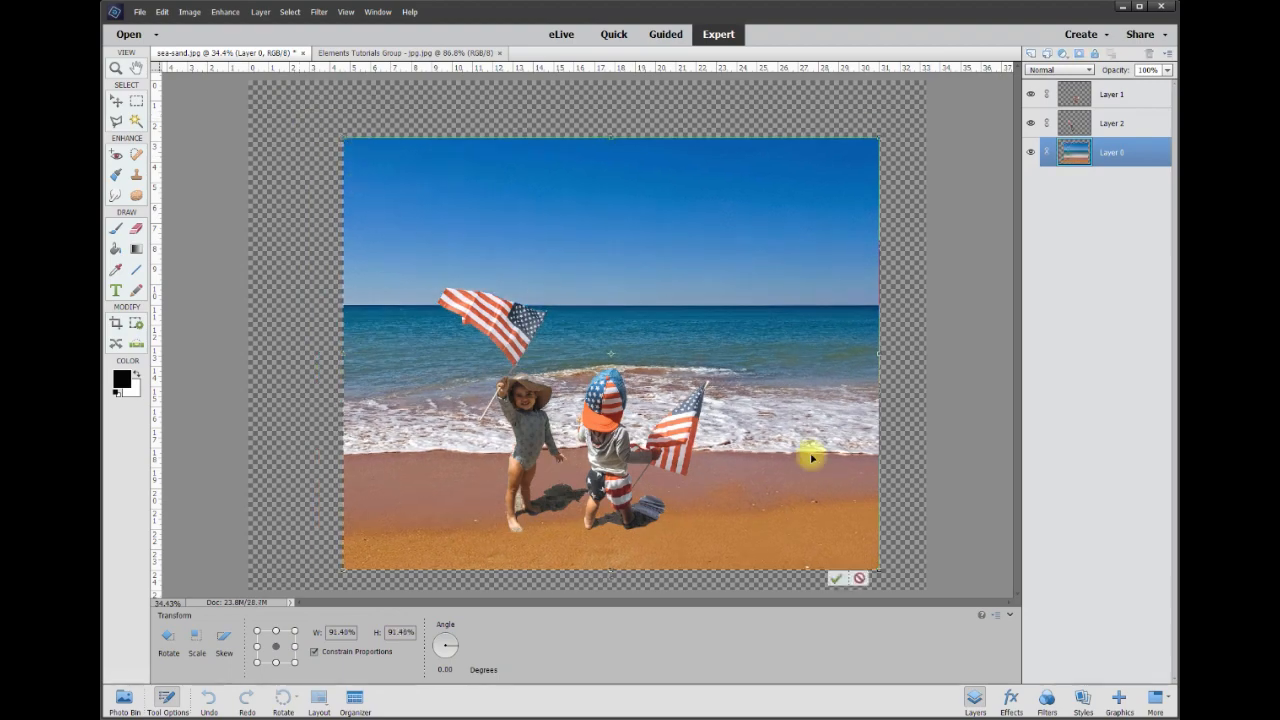
{"action": "left_click_drag", "start_coordinate": [878, 140], "coordinate": [791, 209]}
{"action": "left_click_drag", "start_coordinate": [700, 257], "coordinate": [700, 262]}
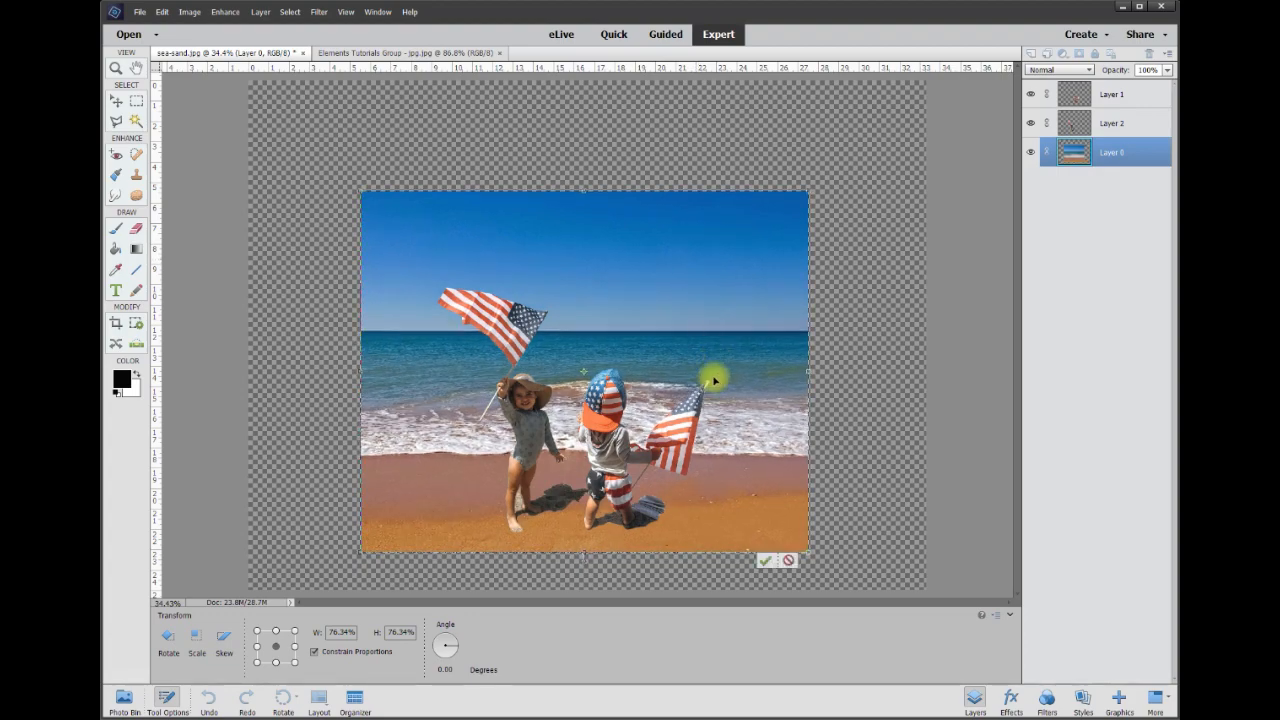
{"action": "scroll", "coordinate": [671, 509], "scroll_direction": "up", "scroll_amount": 2}
{"action": "scroll", "coordinate": [665, 630], "scroll_direction": "up", "scroll_amount": 1}
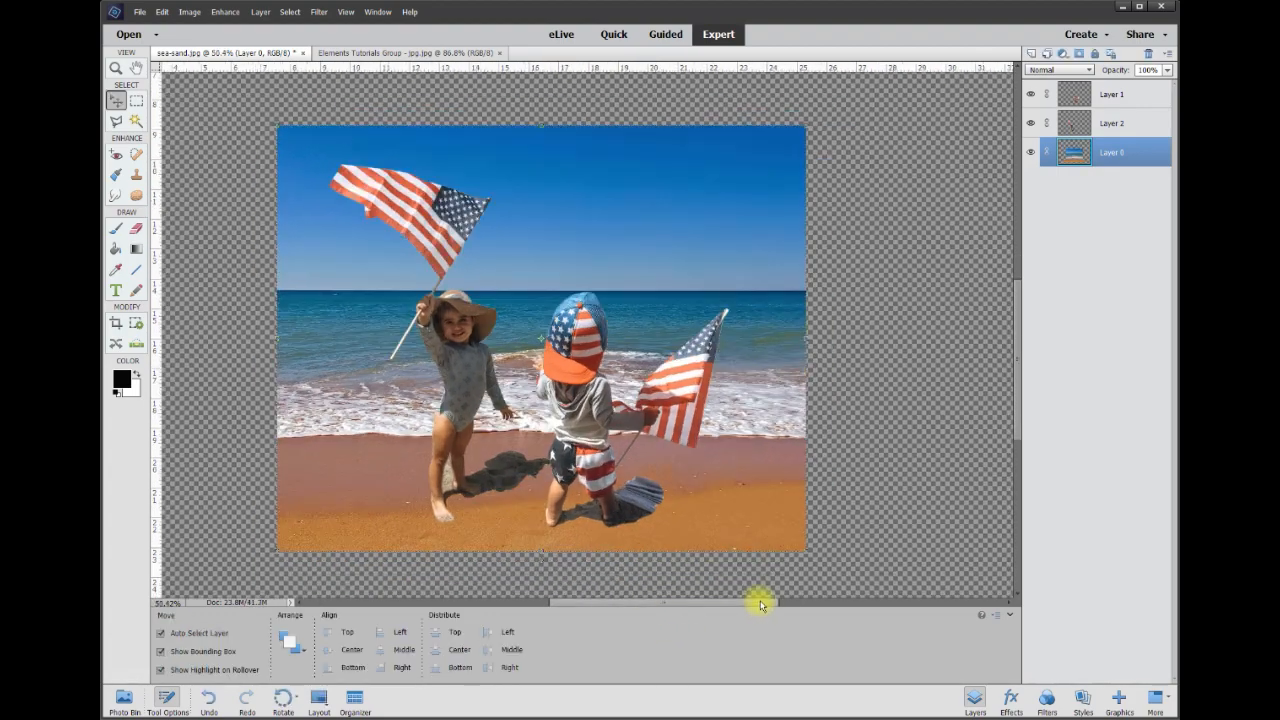
{"action": "left_click_drag", "start_coordinate": [759, 603], "coordinate": [739, 604]}
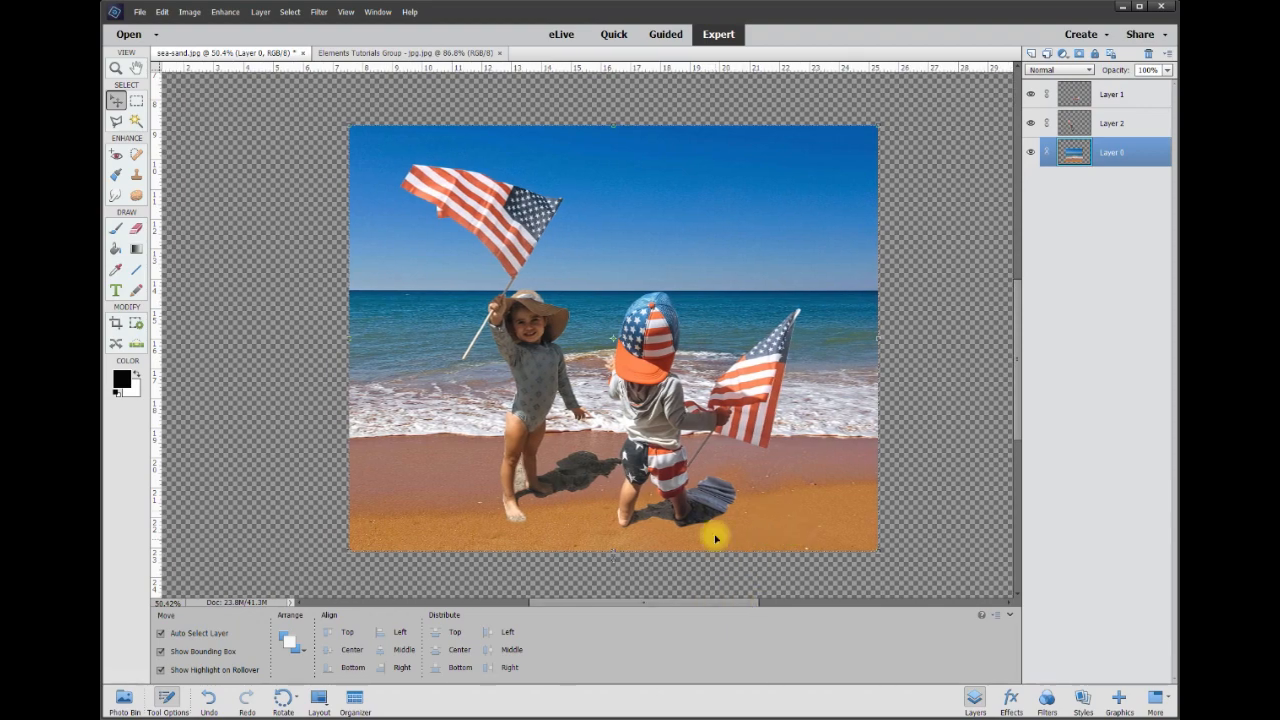
{"action": "scroll", "coordinate": [770, 548], "scroll_direction": "up", "scroll_amount": 2}
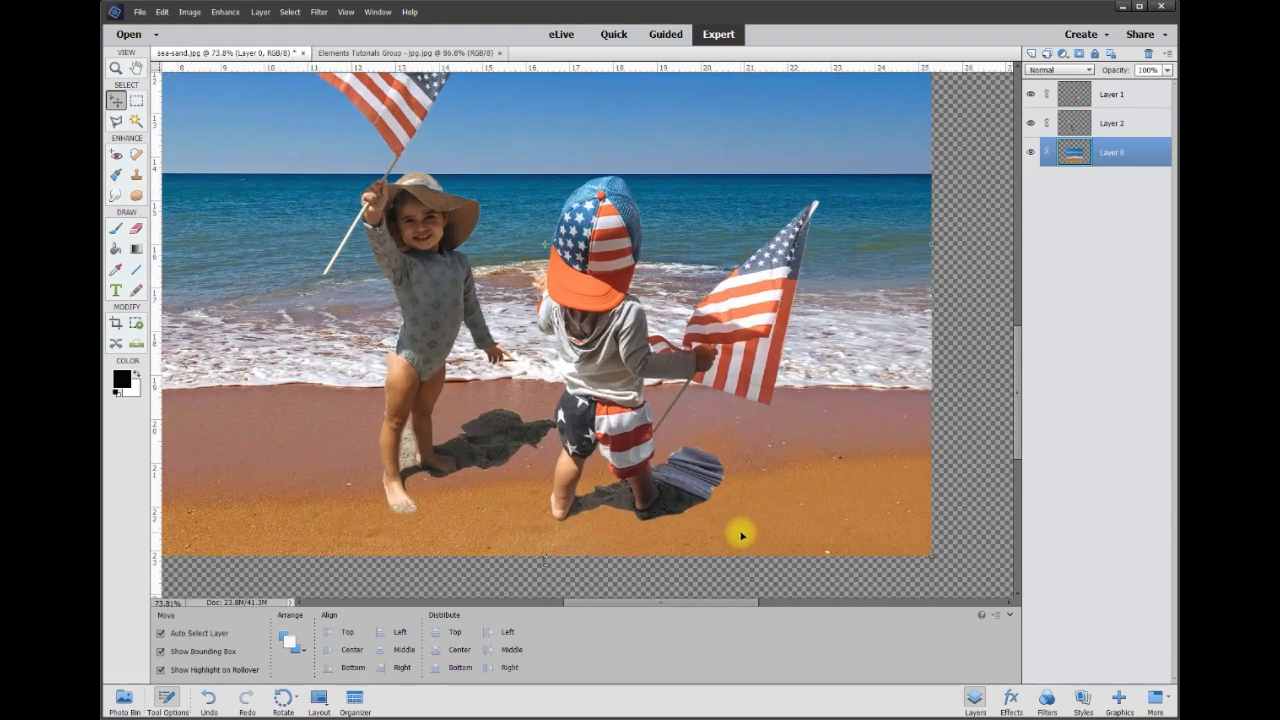
{"action": "scroll", "coordinate": [690, 497], "scroll_direction": "up", "scroll_amount": 1}
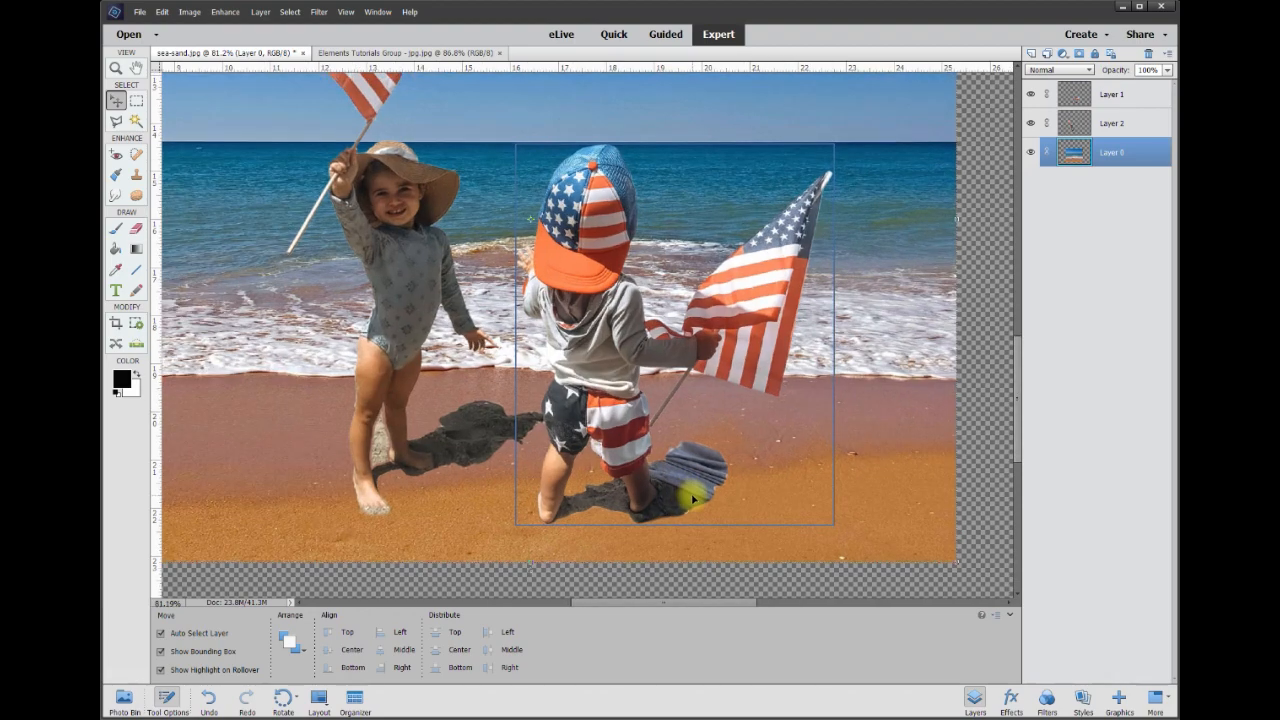
{"action": "scroll", "coordinate": [692, 498], "scroll_direction": "up", "scroll_amount": 1}
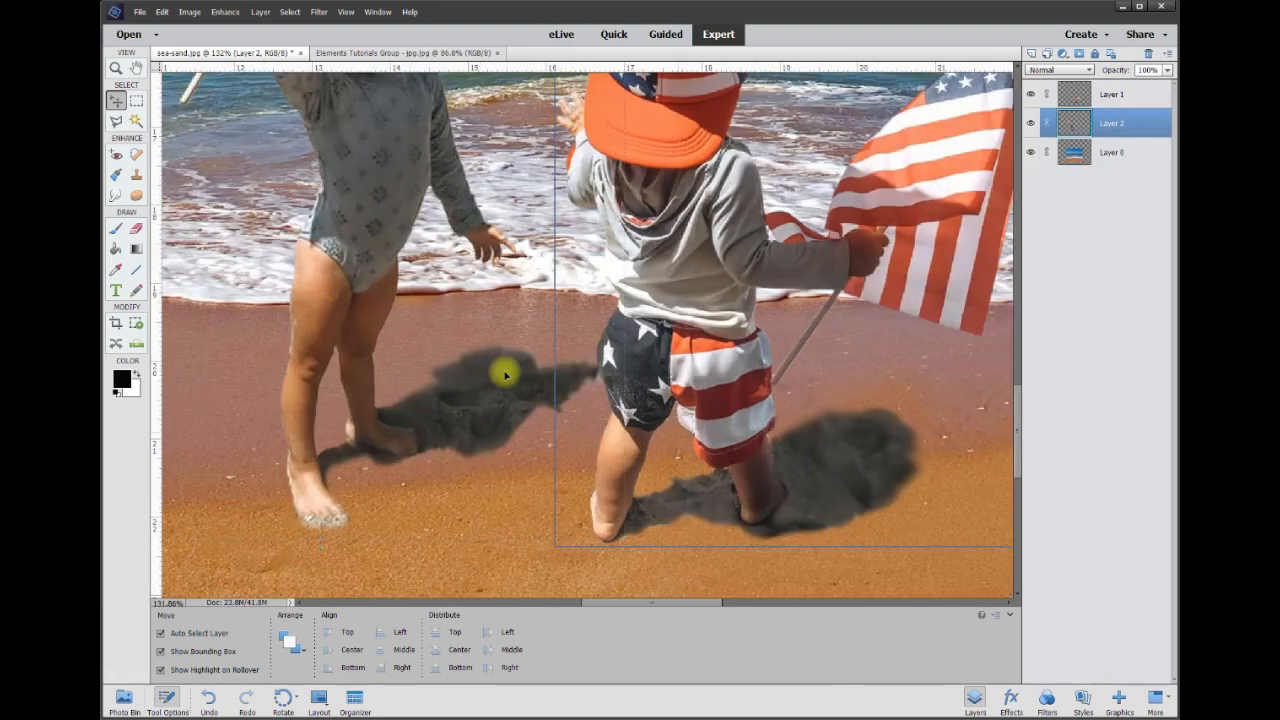
- Duplicate the girl's Layer 2 and place the copy beside the original, on the side away from the boy
{"action": "scroll", "coordinate": [468, 358], "scroll_direction": "down", "scroll_amount": 4}
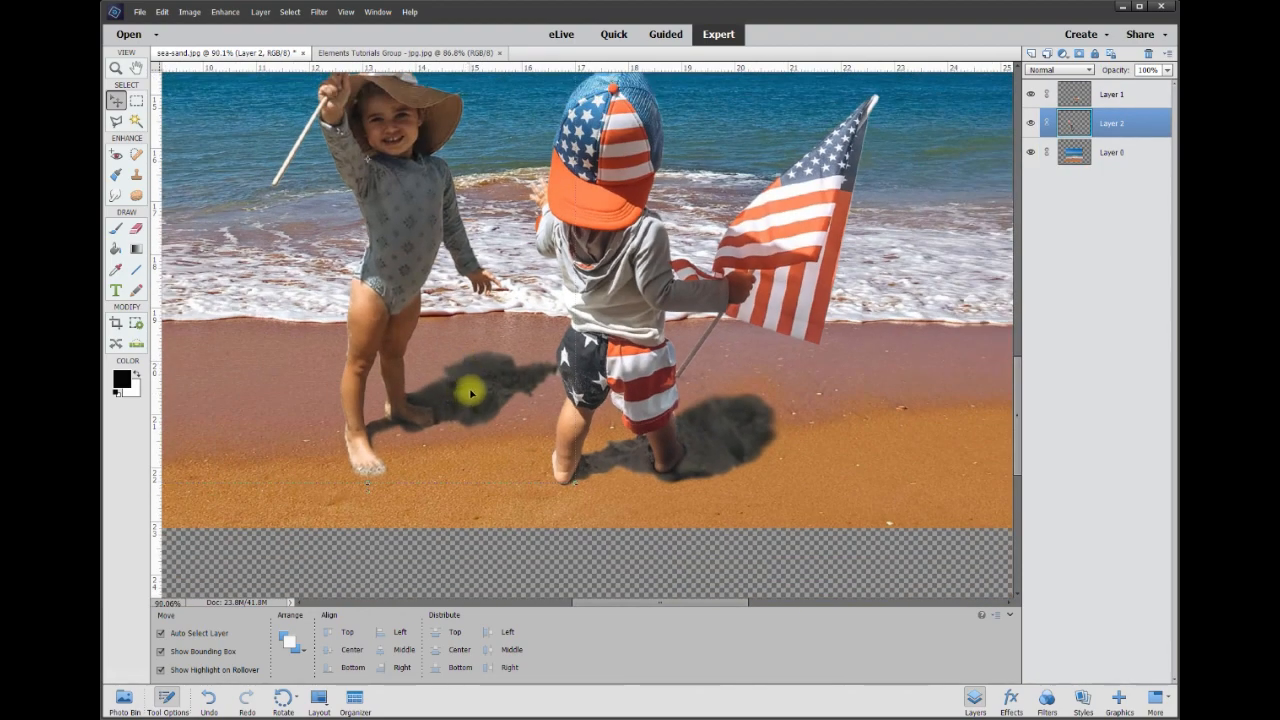
{"action": "scroll", "coordinate": [476, 400], "scroll_direction": "down", "scroll_amount": 2}
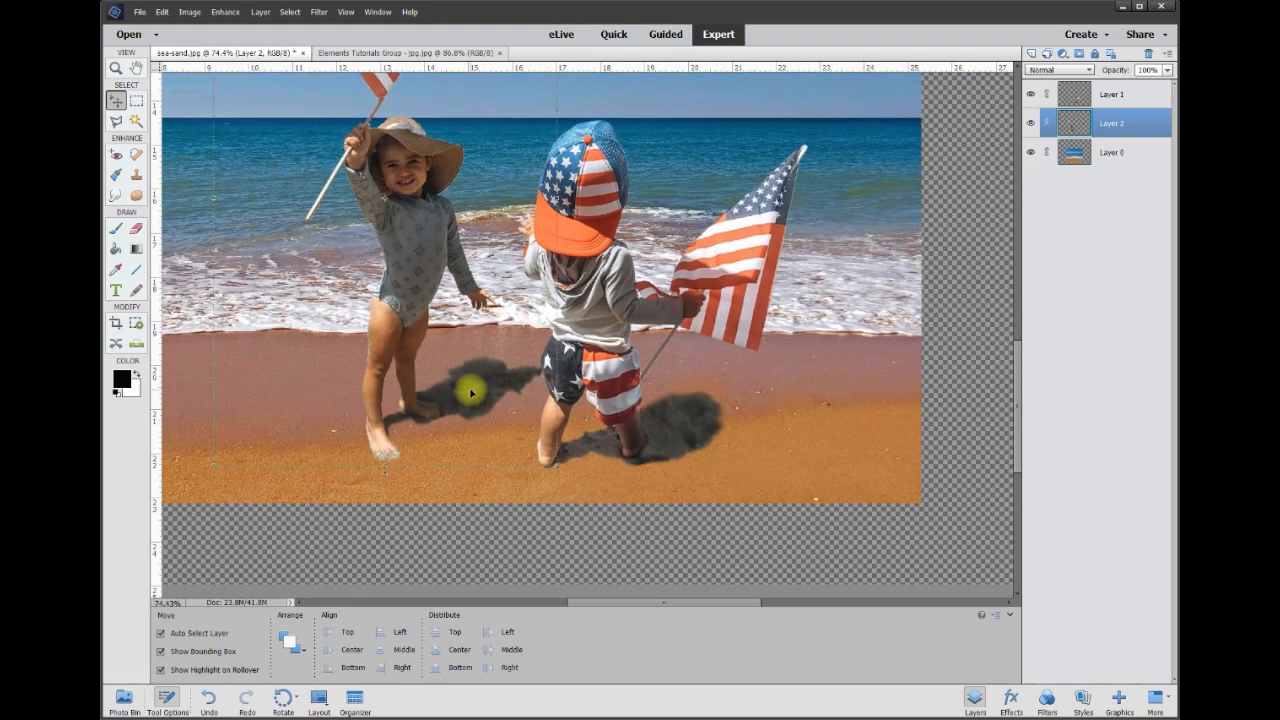
{"action": "left_click_drag", "start_coordinate": [470, 390], "coordinate": [286, 358]}
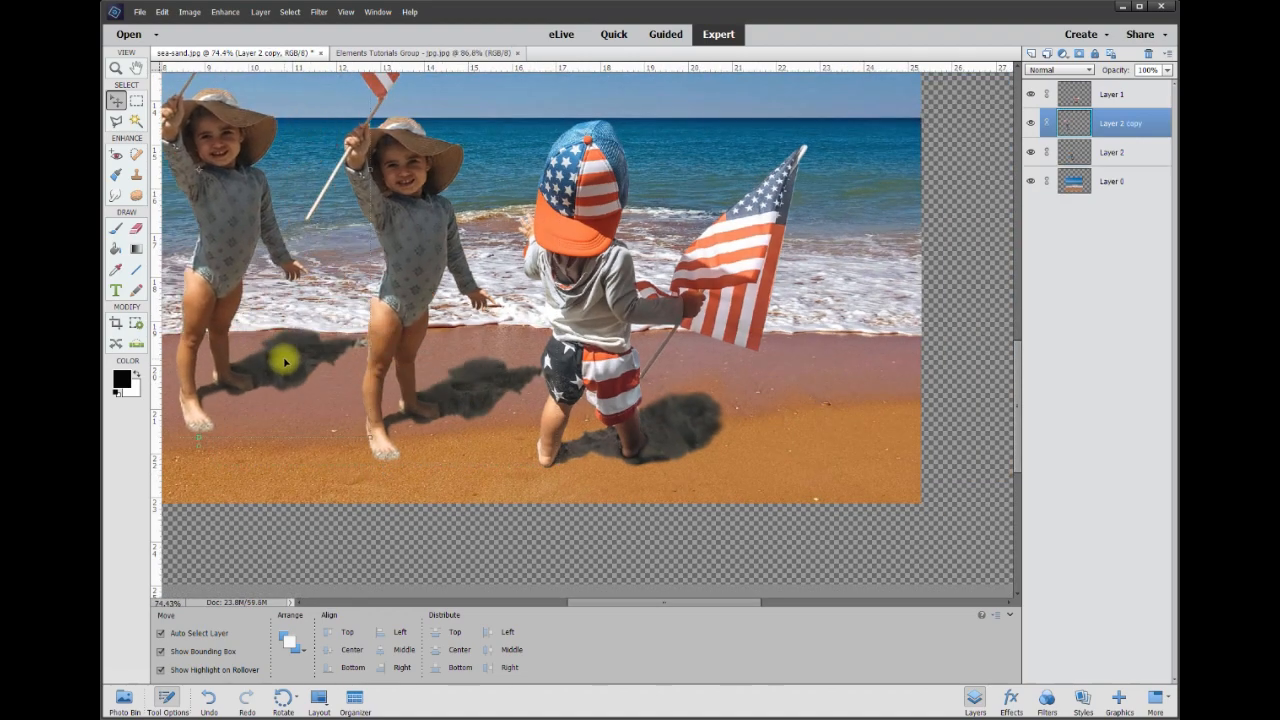
- Erase the copied girl's feet where they touch her shadow on Layer 2 copy, using a 25 px eraser brush
{"action": "scroll", "coordinate": [185, 358], "scroll_direction": "up", "scroll_amount": 3}
{"action": "left_click", "coordinate": [137, 230]}
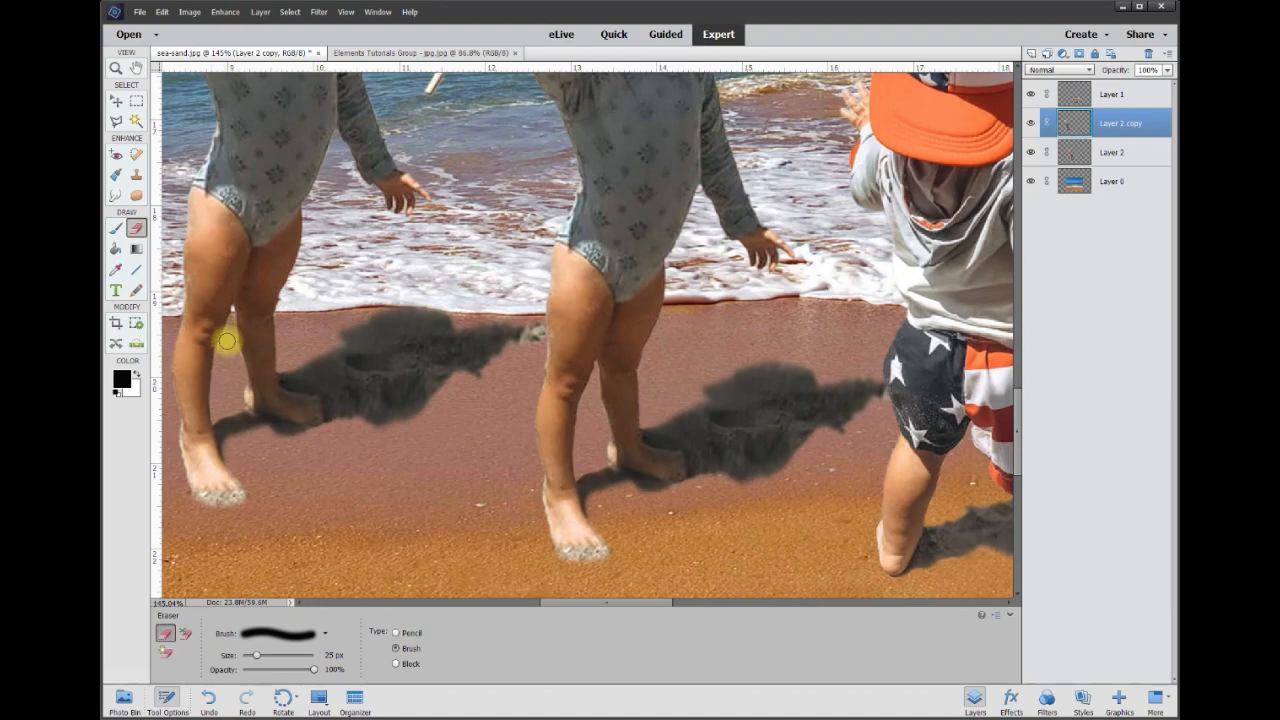
{"action": "scroll", "coordinate": [290, 375], "scroll_direction": "up", "scroll_amount": 2}
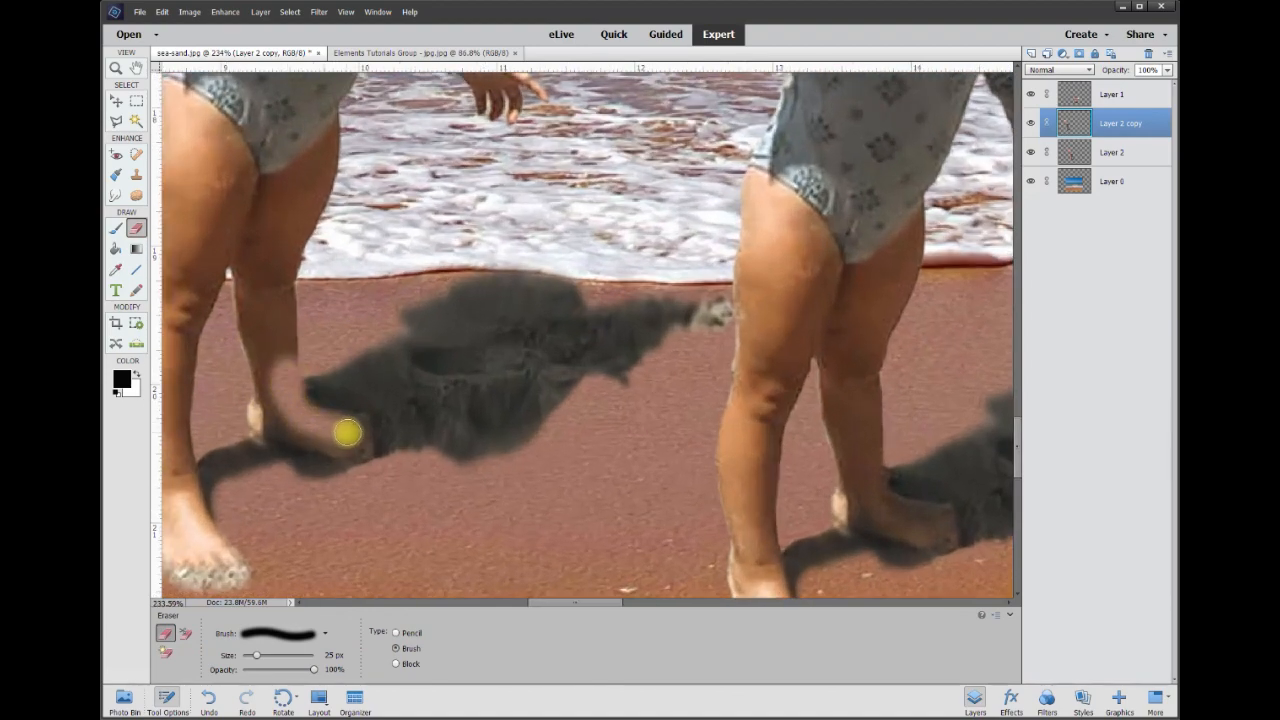
{"action": "left_click_drag", "start_coordinate": [357, 440], "coordinate": [258, 413]}
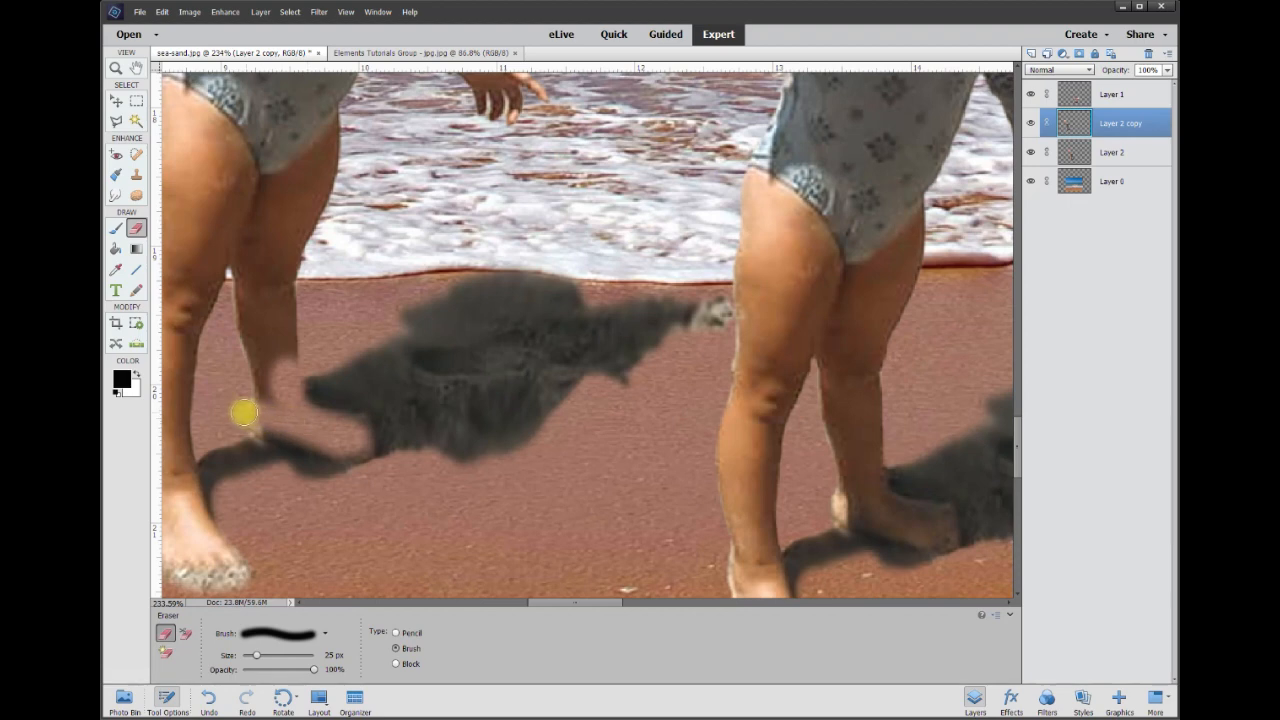
{"action": "left_click_drag", "start_coordinate": [589, 601], "coordinate": [561, 601]}
{"action": "mouse_move", "coordinate": [424, 465]}
{"action": "left_mouse_down"}
{"action": "mouse_move", "coordinate": [454, 544]}
{"action": "mouse_move", "coordinate": [440, 500]}
{"action": "left_mouse_up"}
- Lasso the copied girl's shadow loosely and place the selection on its own new layer
{"action": "key", "text": "l"}
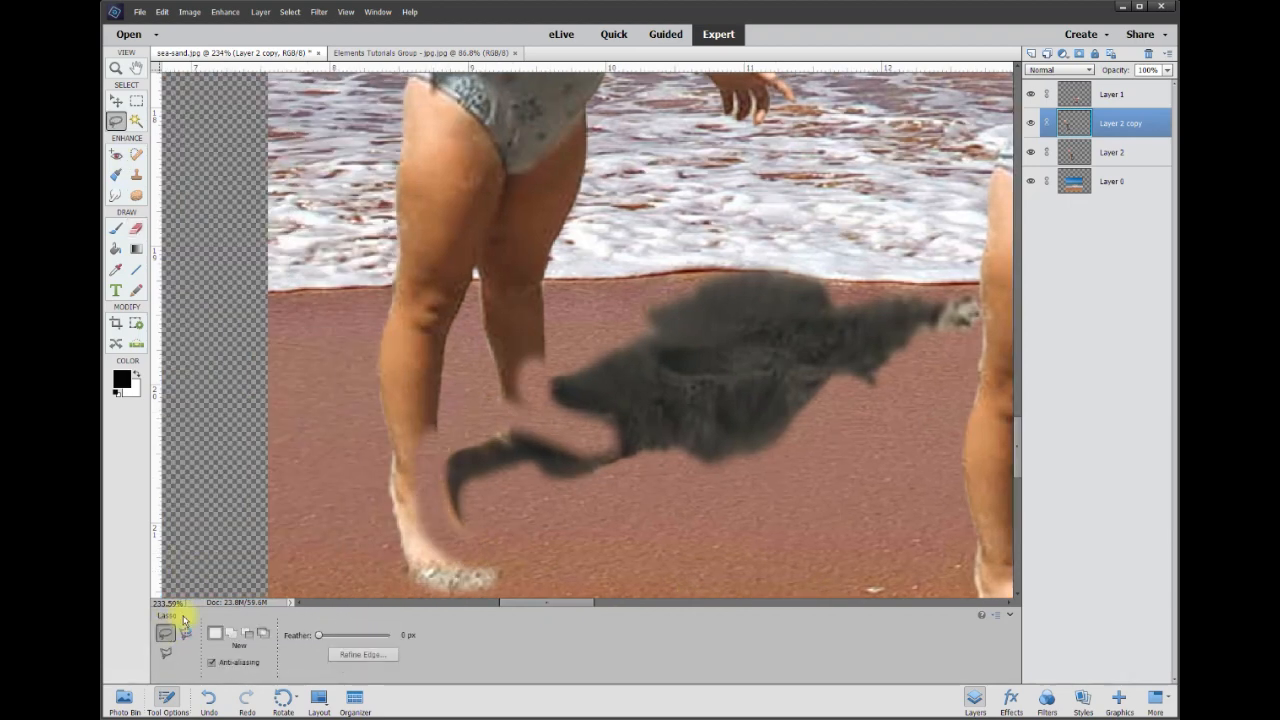
{"action": "mouse_move", "coordinate": [593, 325]}
{"action": "left_mouse_down"}
{"action": "mouse_move", "coordinate": [434, 443]}
{"action": "mouse_move", "coordinate": [931, 426]}
{"action": "mouse_move", "coordinate": [710, 250]}
{"action": "left_mouse_up"}
{"action": "right_click", "coordinate": [723, 352]}
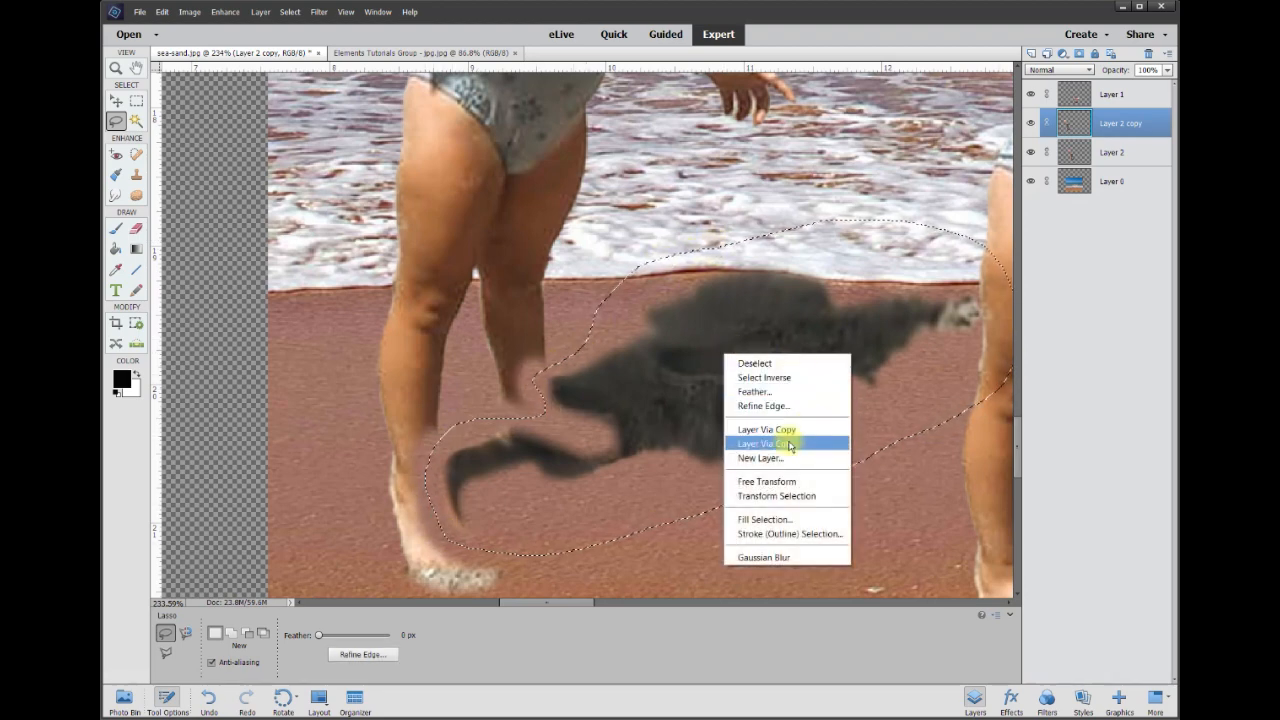
{"action": "left_click", "coordinate": [800, 430]}
- Delete the Layer 2 copy with the duplicate girl, keeping only the separated shadow on Layer 3
{"action": "left_click", "coordinate": [115, 101]}
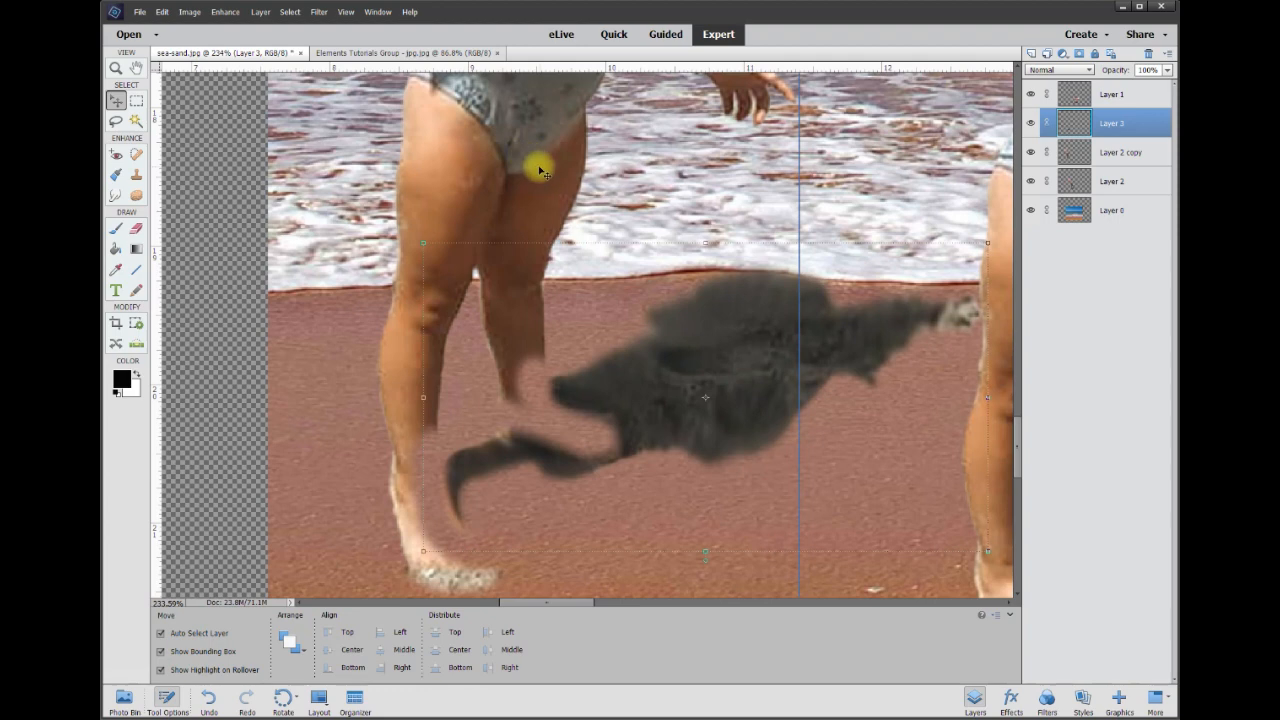
{"action": "left_click", "coordinate": [467, 160]}
{"action": "left_click_drag", "start_coordinate": [463, 160], "coordinate": [429, 174]}
{"action": "key", "text": "Delete"}
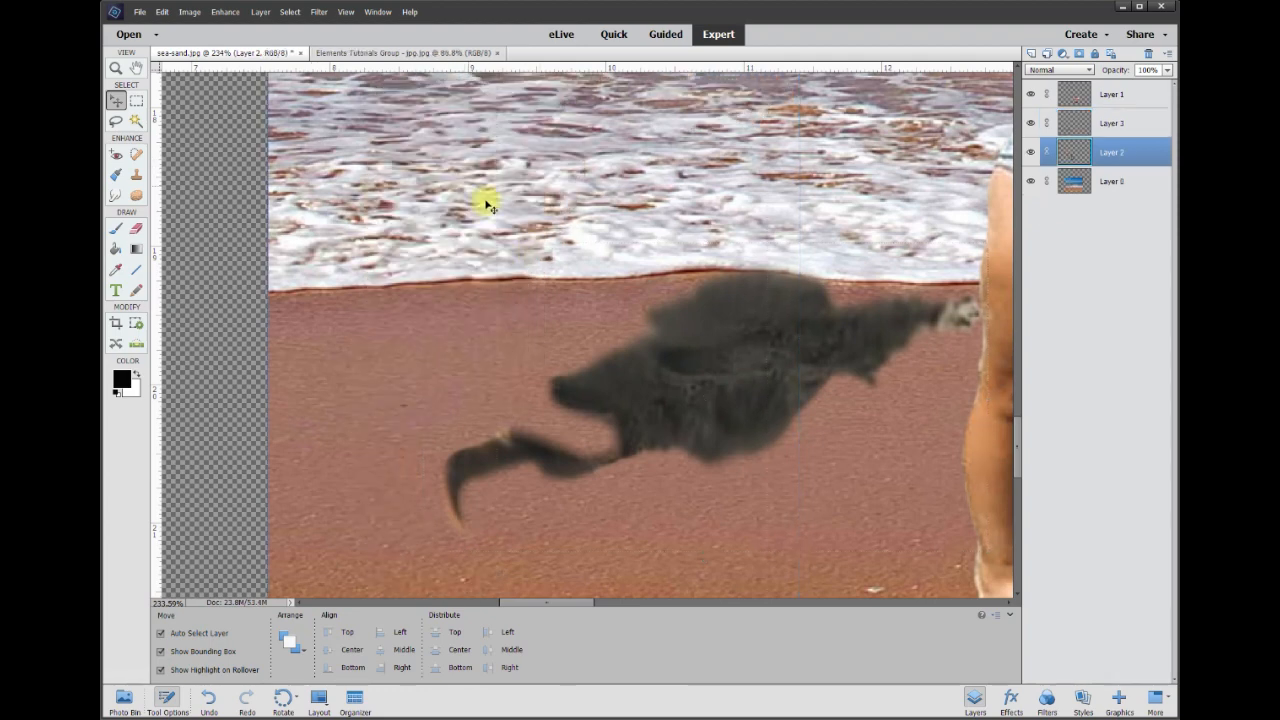
- Remove the original girl's shadow from Layer 2, erasing around her feet with a 10 px eraser and deleting the lassoed remainder
{"action": "left_click_drag", "start_coordinate": [728, 389], "coordinate": [611, 364]}
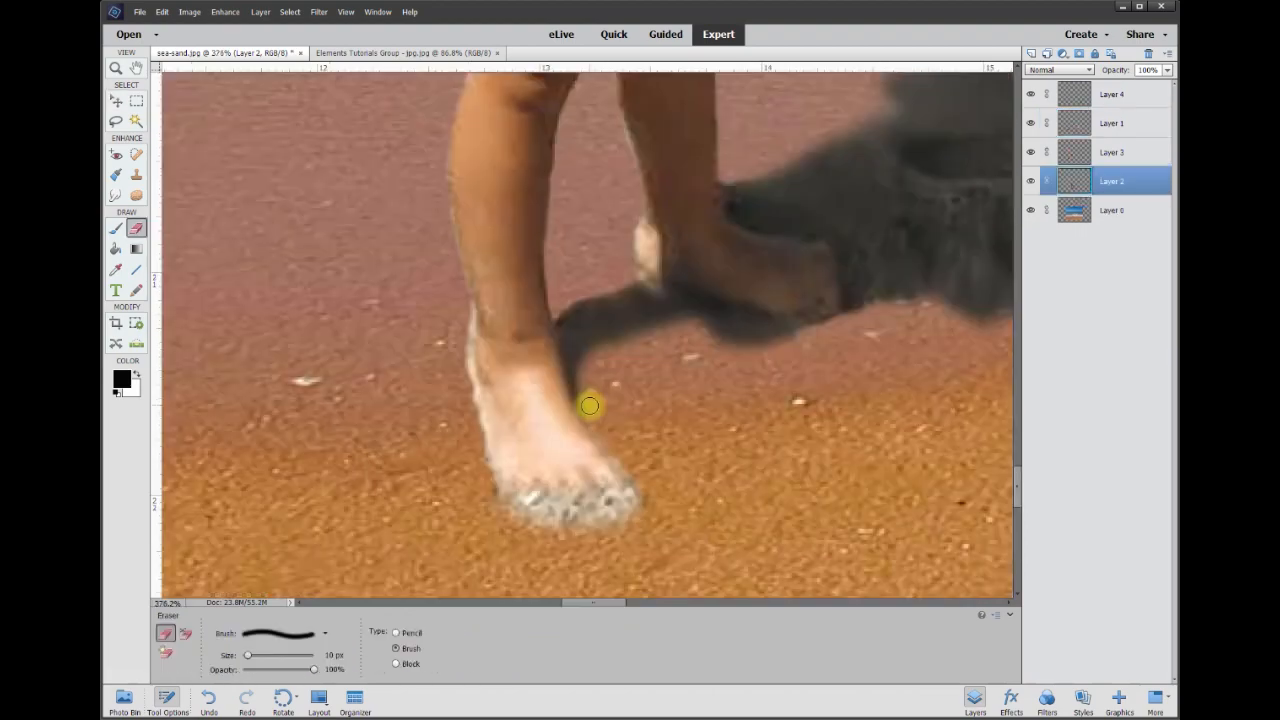
{"action": "key", "text": "l"}
{"action": "mouse_move", "coordinate": [620, 277]}
{"action": "left_mouse_down"}
{"action": "mouse_move", "coordinate": [831, 346]}
{"action": "mouse_move", "coordinate": [620, 278]}
{"action": "left_mouse_up"}
{"action": "left_click_drag", "start_coordinate": [558, 300], "coordinate": [480, 226]}
{"action": "left_click_drag", "start_coordinate": [480, 226], "coordinate": [438, 188]}
{"action": "mouse_move", "coordinate": [884, 300]}
{"action": "left_mouse_down"}
{"action": "mouse_move", "coordinate": [409, 331]}
{"action": "mouse_move", "coordinate": [838, 366]}
{"action": "left_mouse_up"}
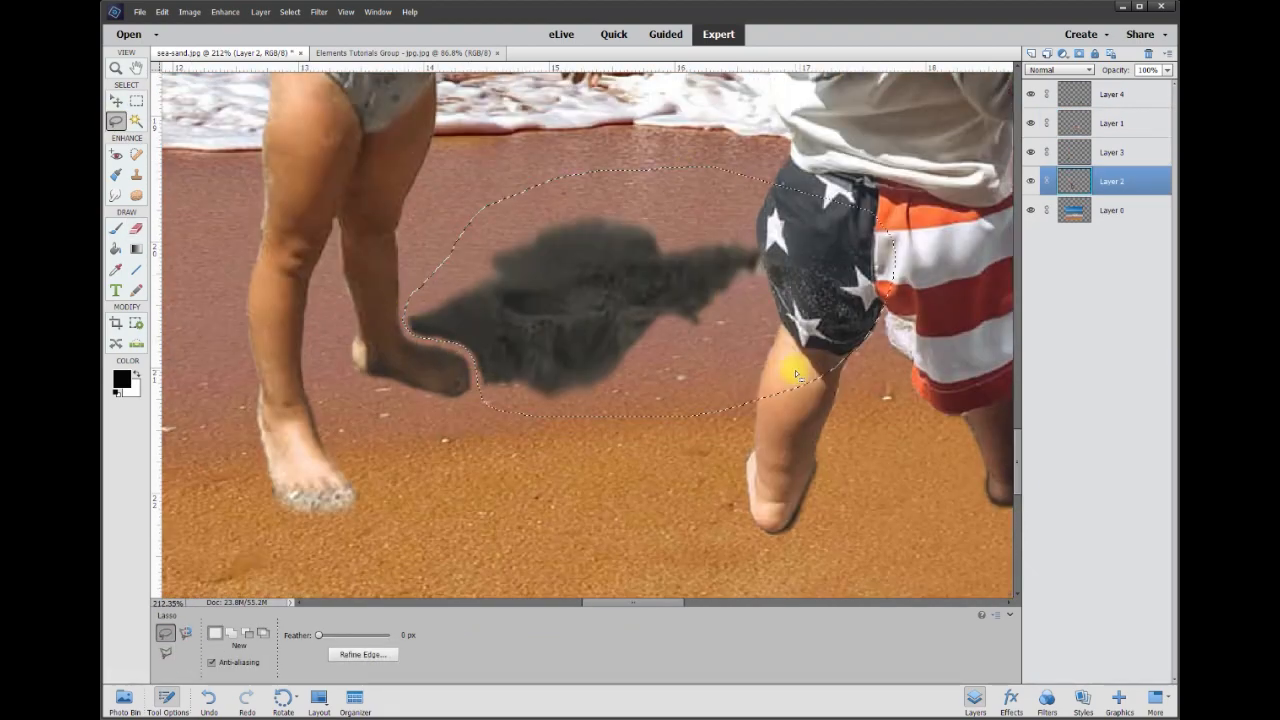
{"action": "key", "text": "Delete"}
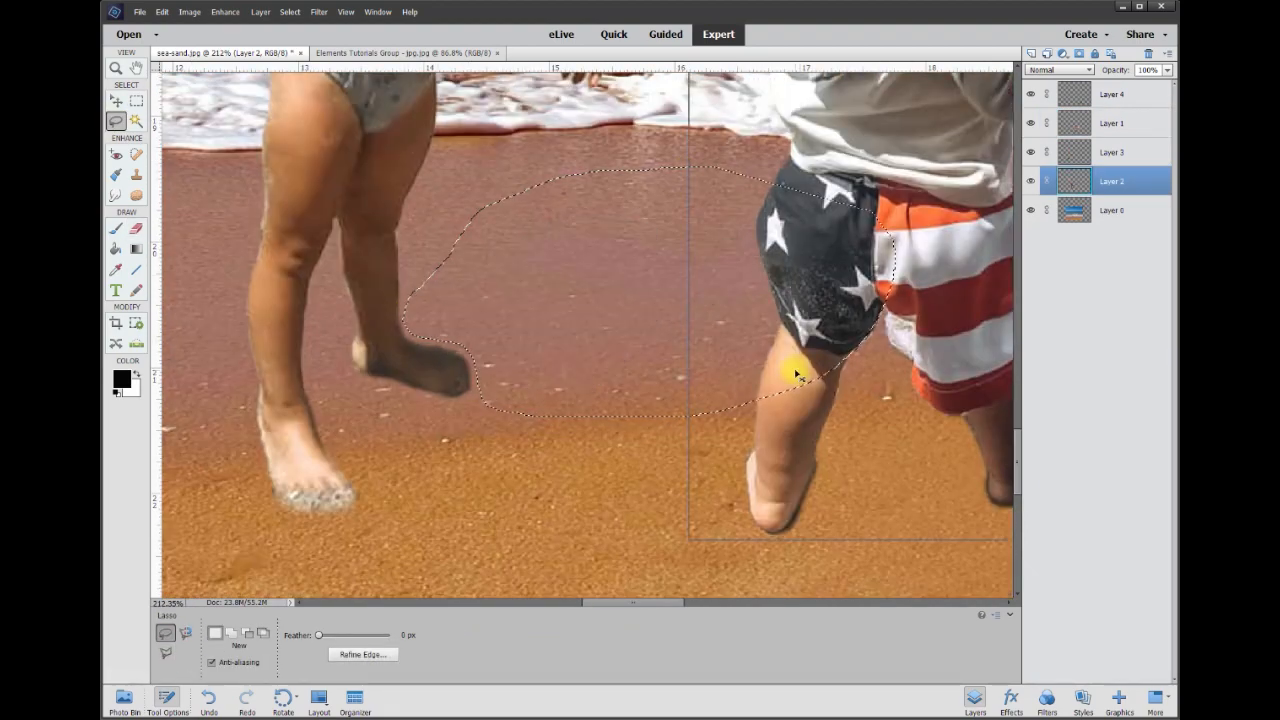
- Stack the girl's shadow below Layer 2 and the boy's below Layer 1, and position each shadow at the matching child's feet
{"action": "scroll", "coordinate": [520, 348], "scroll_direction": "down", "scroll_amount": 3}
{"action": "scroll", "coordinate": [519, 348], "scroll_direction": "down", "scroll_amount": 2}
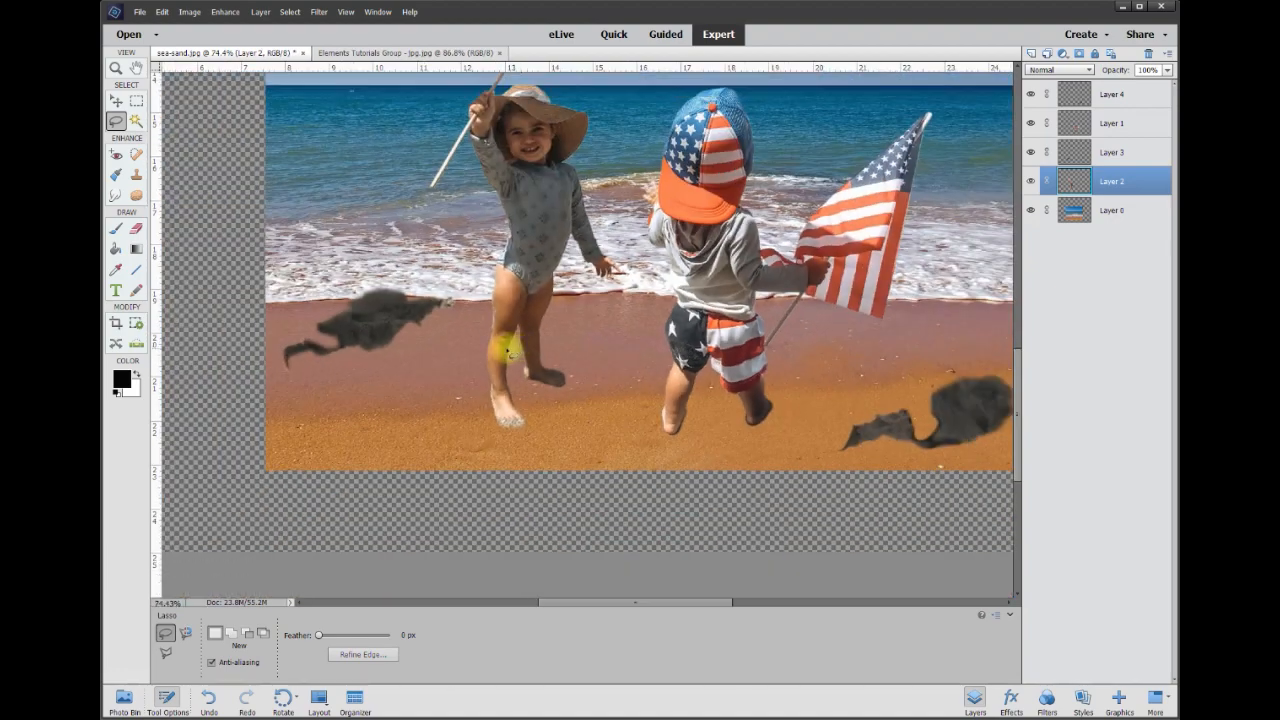
{"action": "left_click", "coordinate": [116, 102]}
{"action": "left_click_drag", "start_coordinate": [371, 314], "coordinate": [561, 367]}
{"action": "left_click", "coordinate": [533, 258]}
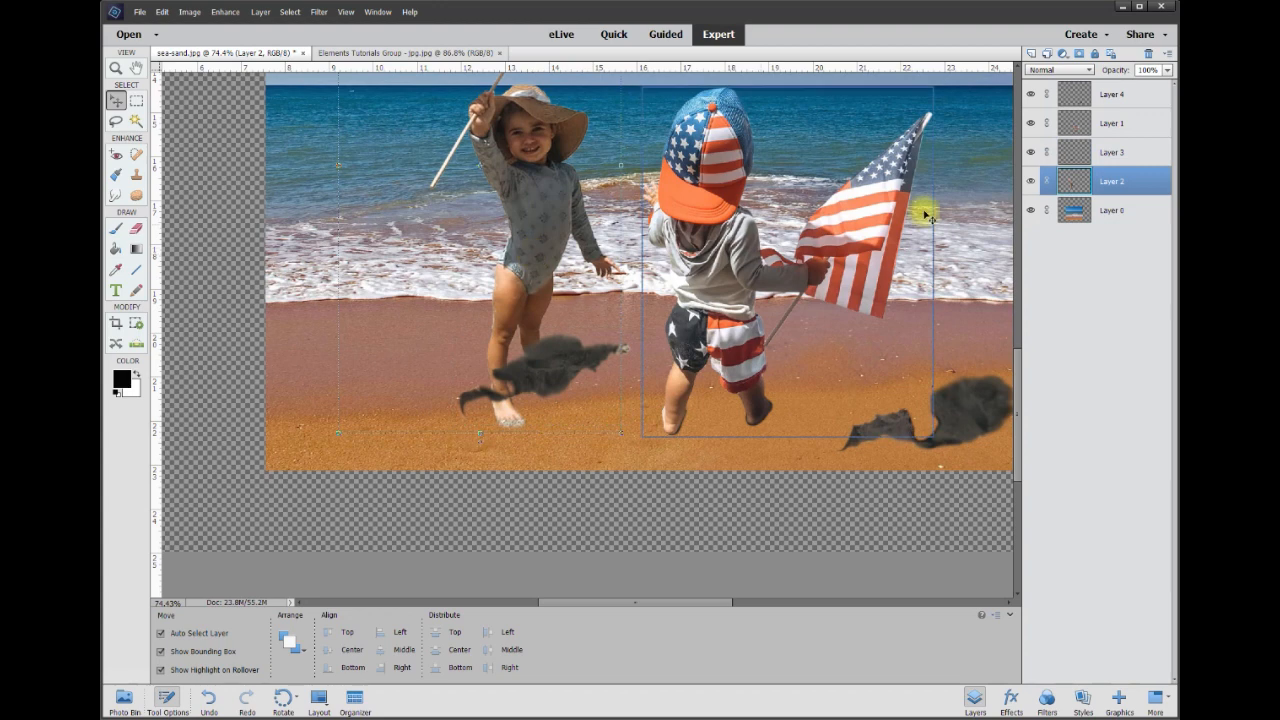
{"action": "left_click_drag", "start_coordinate": [1130, 170], "coordinate": [1120, 196]}
{"action": "left_click_drag", "start_coordinate": [551, 357], "coordinate": [612, 353]}
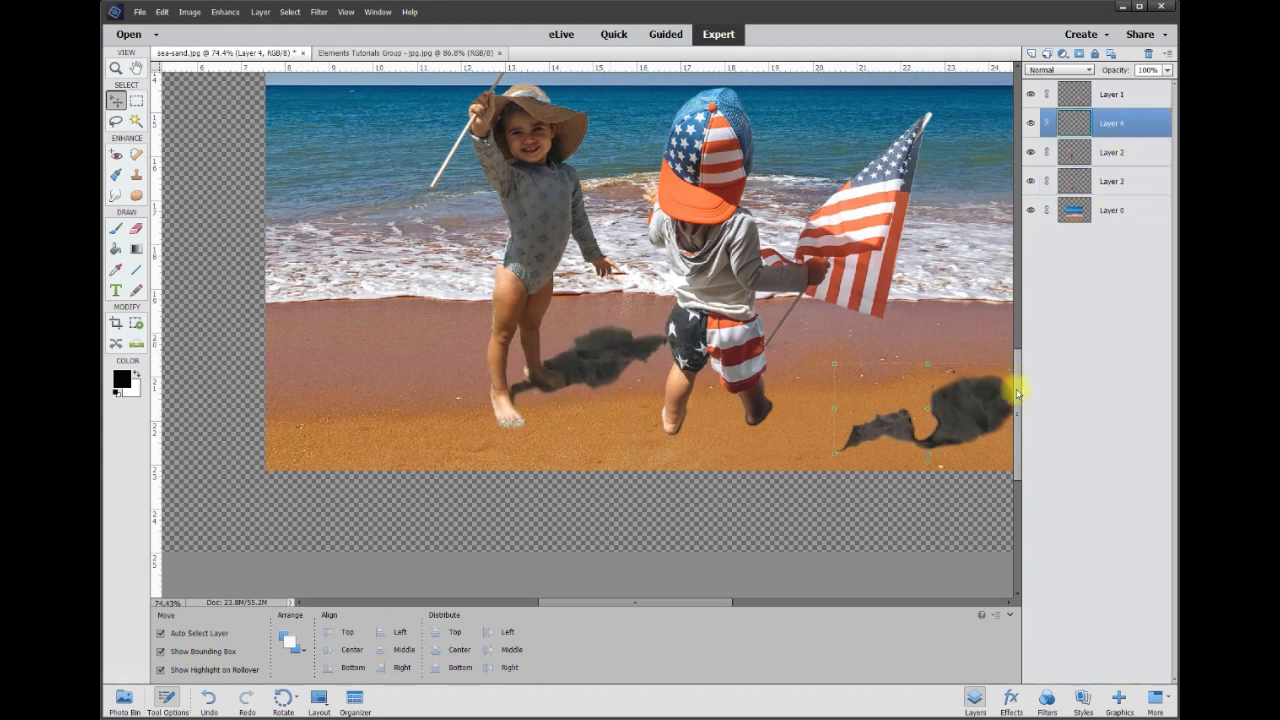
{"action": "left_click_drag", "start_coordinate": [965, 402], "coordinate": [804, 389]}
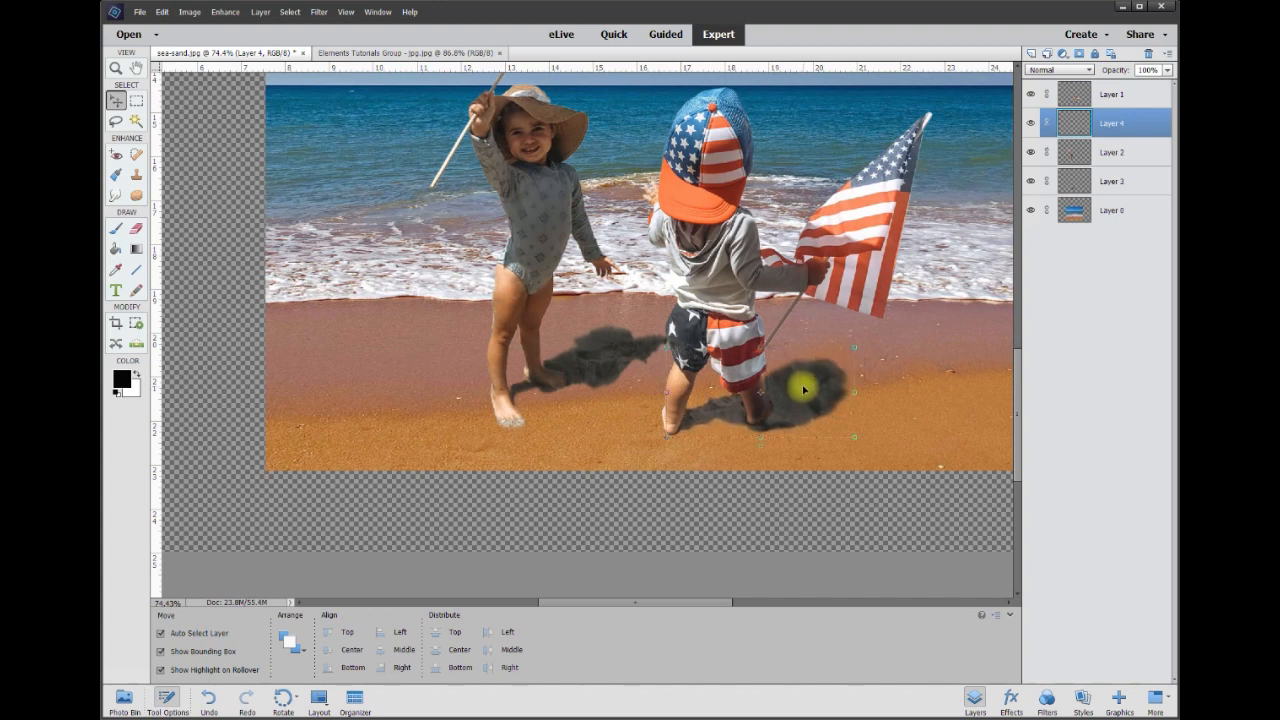
- Smudge the shadows with a 55 px brush at 50% strength and lower the opacity of Layers 3 and 4 to 70%
{"action": "left_click", "coordinate": [190, 14]}
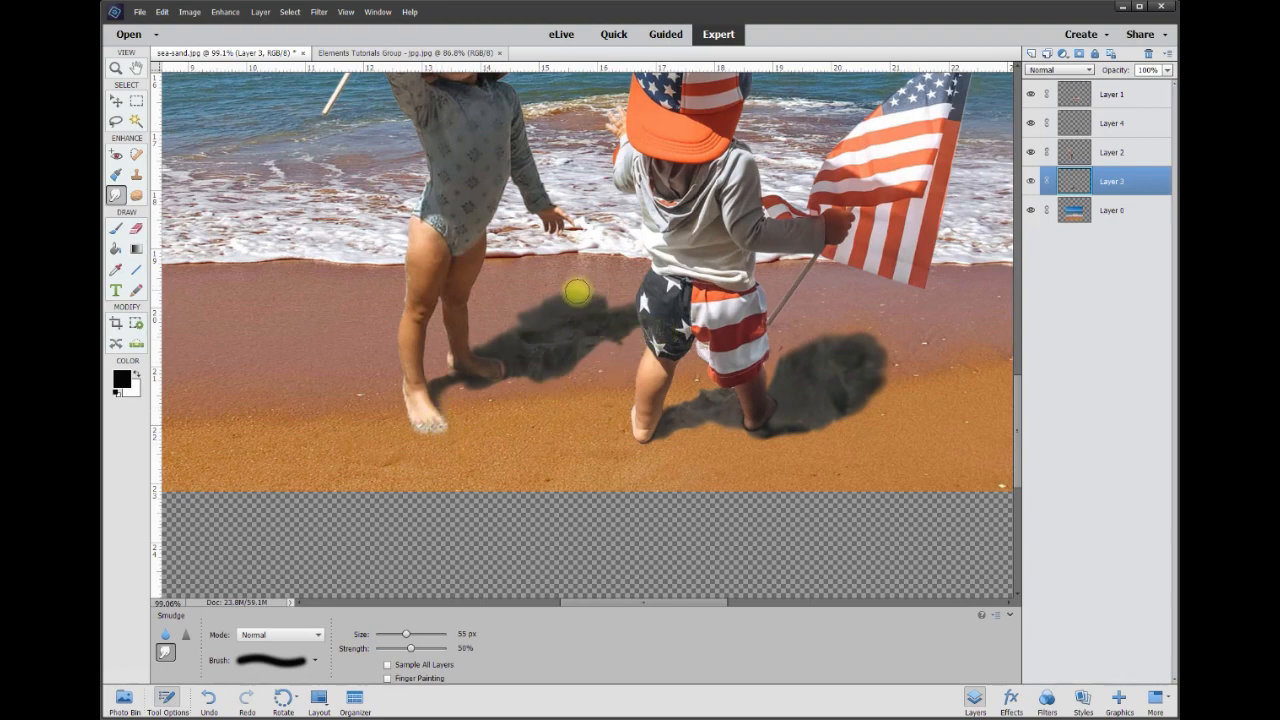
{"action": "scroll", "coordinate": [729, 339], "scroll_direction": "down", "scroll_amount": 1}
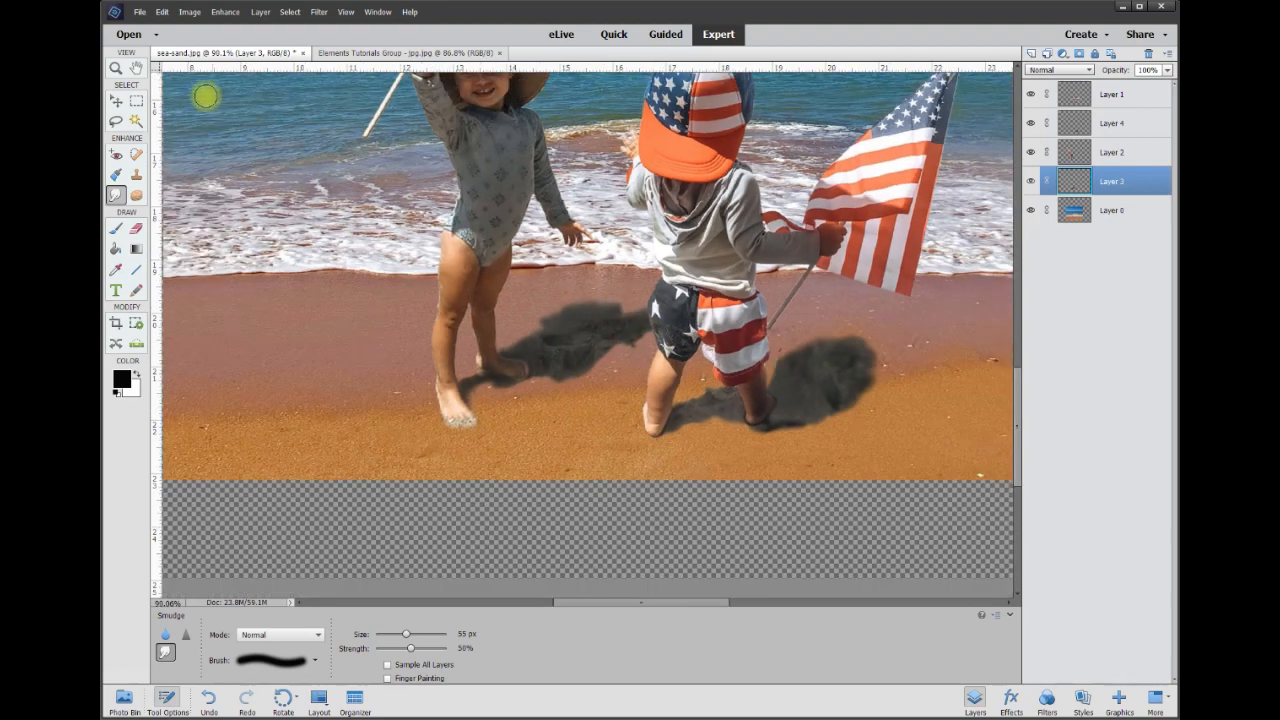
{"action": "left_click", "coordinate": [116, 103]}
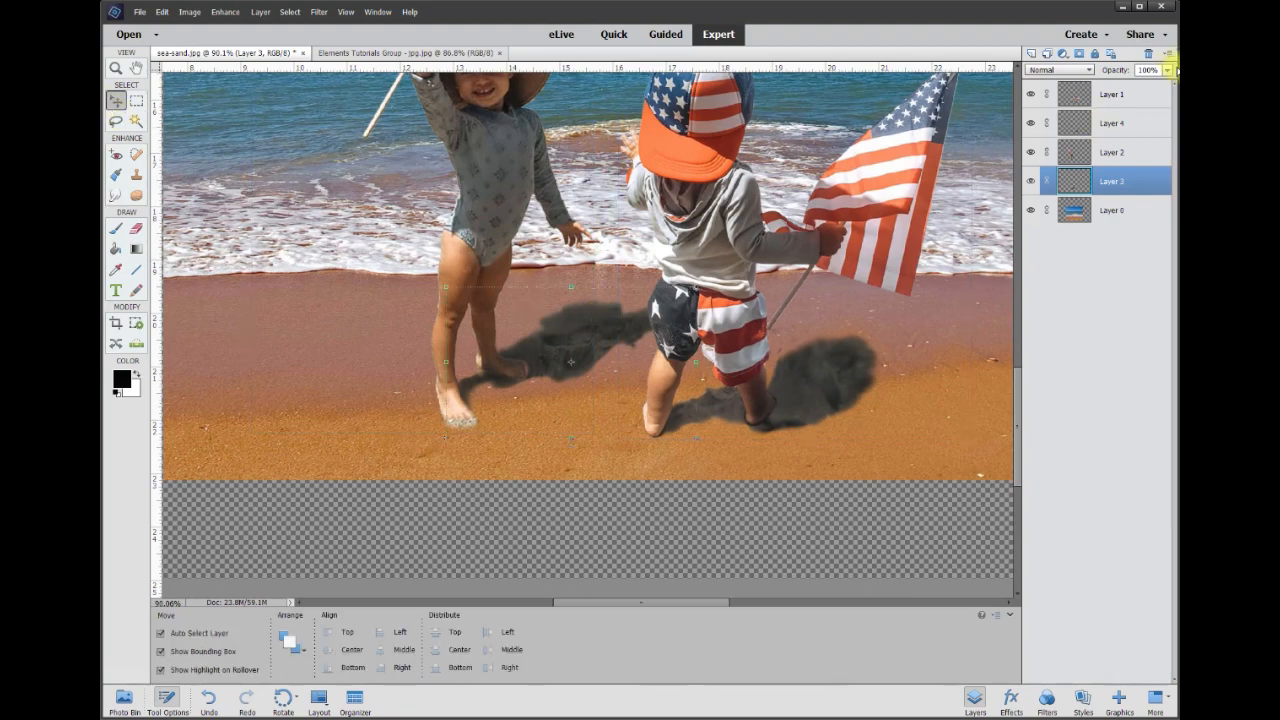
{"action": "left_click_drag", "start_coordinate": [1169, 88], "coordinate": [1161, 90]}
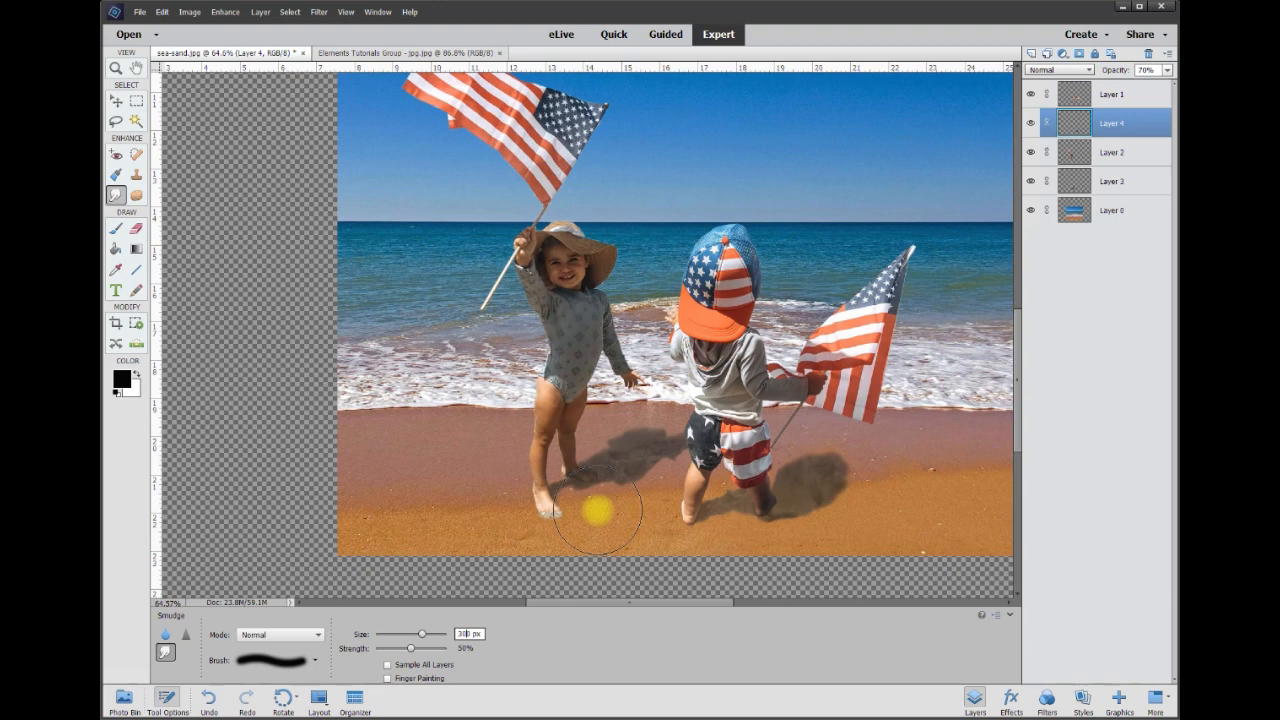
- Soften and stretch the boy's and the girl's shadows with a 300 px Smudge brush at 50% strength
{"action": "mouse_move", "coordinate": [905, 505]}
{"action": "left_mouse_down"}
{"action": "mouse_move", "coordinate": [837, 466]}
{"action": "mouse_move", "coordinate": [909, 437]}
{"action": "mouse_move", "coordinate": [892, 445]}
{"action": "left_mouse_up"}
{"action": "left_click", "coordinate": [114, 104]}
{"action": "left_click", "coordinate": [631, 445]}
{"action": "left_click", "coordinate": [118, 196]}
{"action": "left_click_drag", "start_coordinate": [681, 432], "coordinate": [728, 422]}
- Deselect the layers and frame the whole beach composite to examine the children and their shadows
{"action": "left_click", "coordinate": [116, 101]}
{"action": "scroll", "coordinate": [574, 364], "scroll_direction": "down", "scroll_amount": 4}
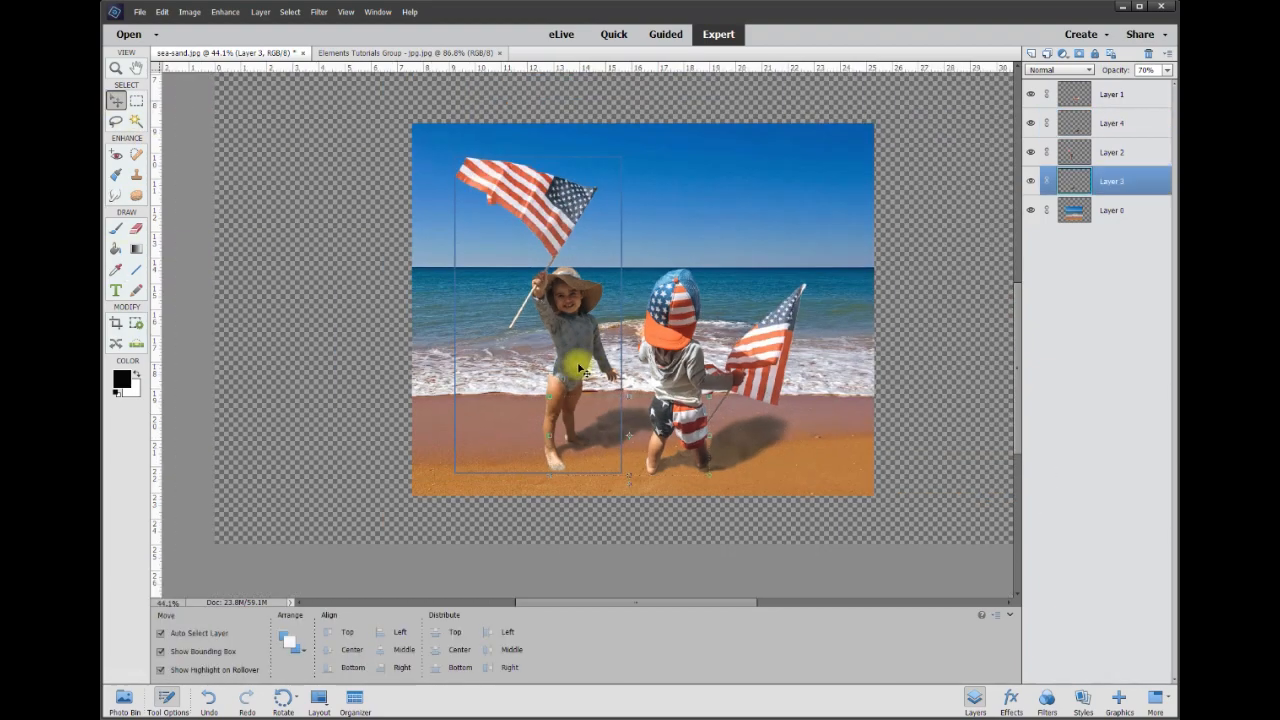
{"action": "scroll", "coordinate": [594, 343], "scroll_direction": "up", "scroll_amount": 2}
{"action": "left_click", "coordinate": [1000, 369]}
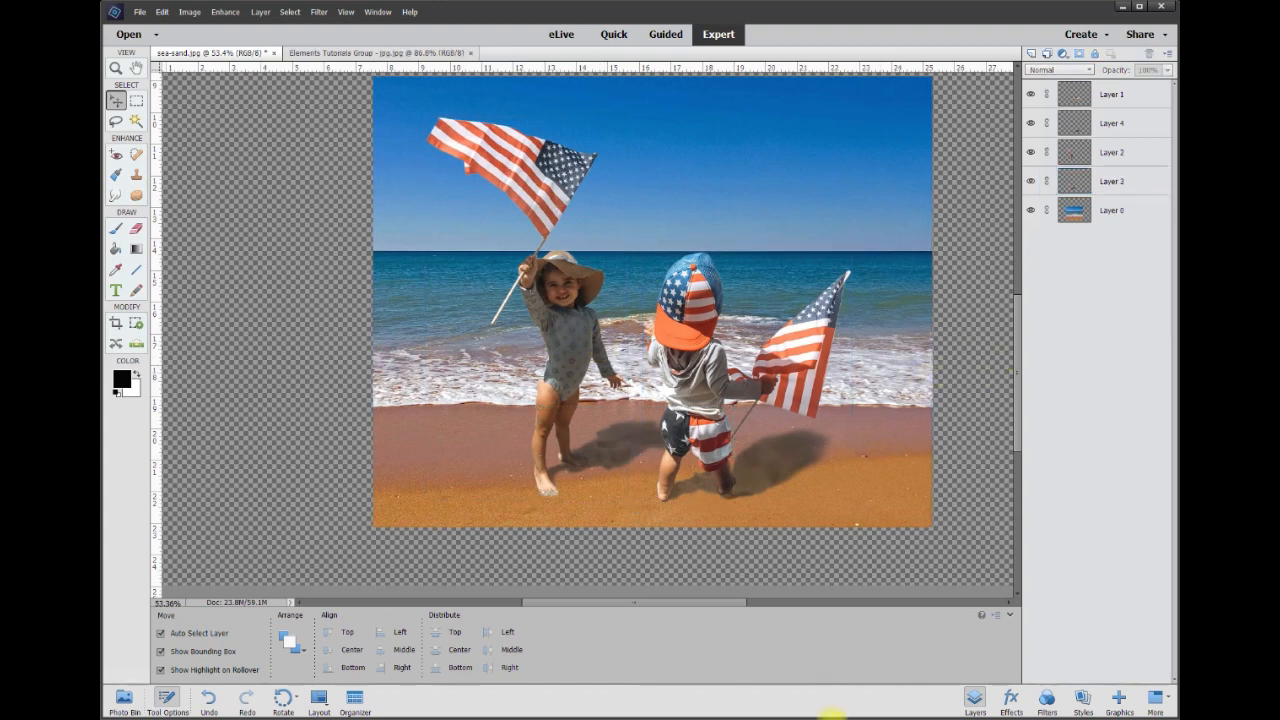
{"action": "left_click_drag", "start_coordinate": [729, 601], "coordinate": [740, 603]}
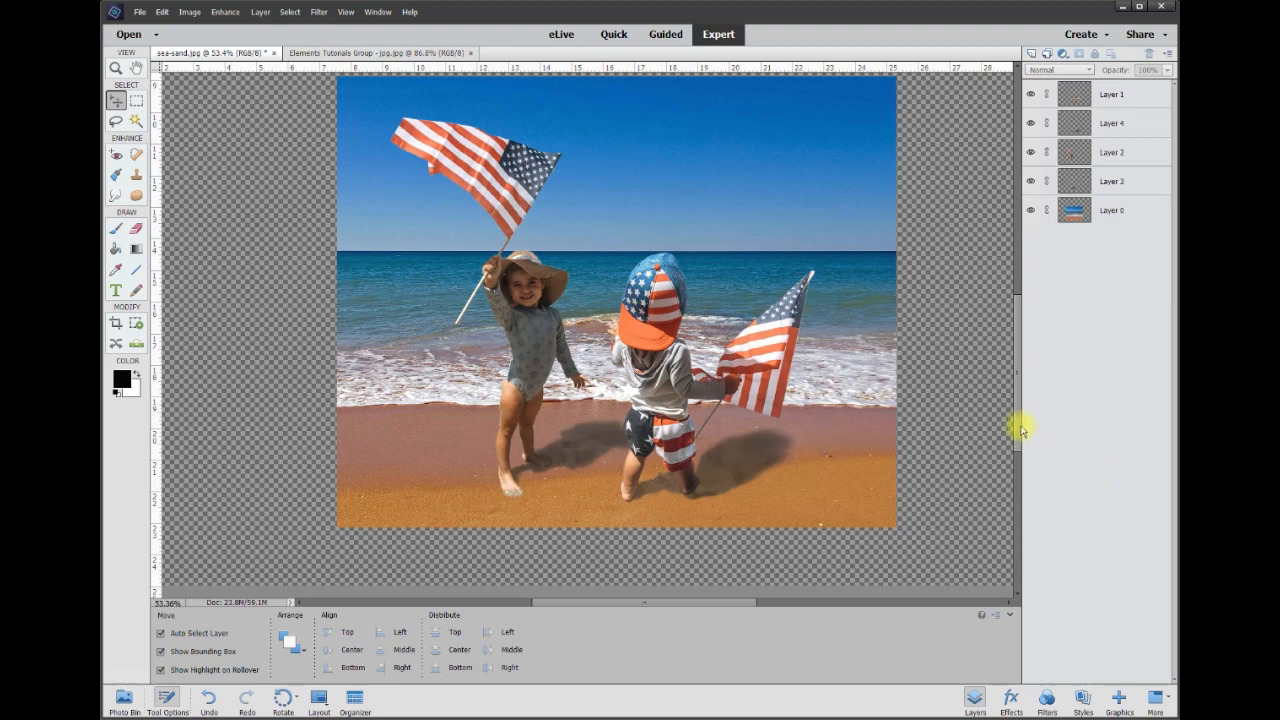
{"action": "left_click_drag", "start_coordinate": [1020, 426], "coordinate": [1017, 421]}
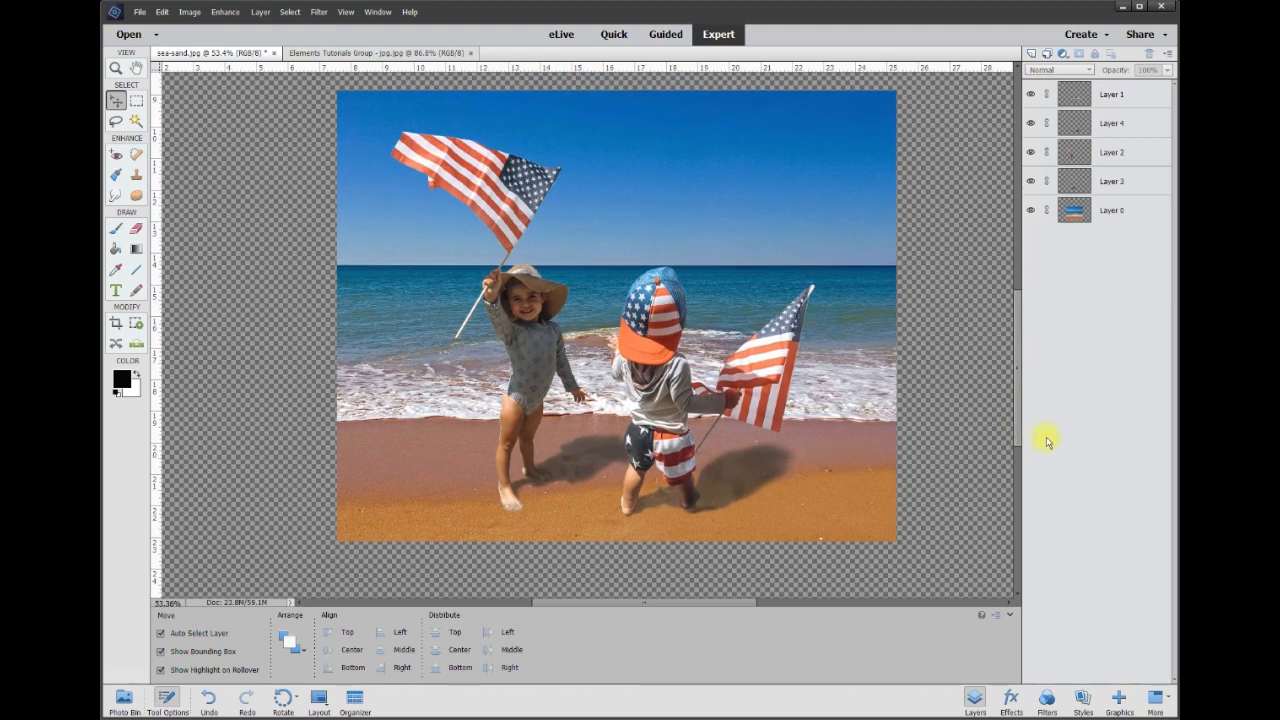